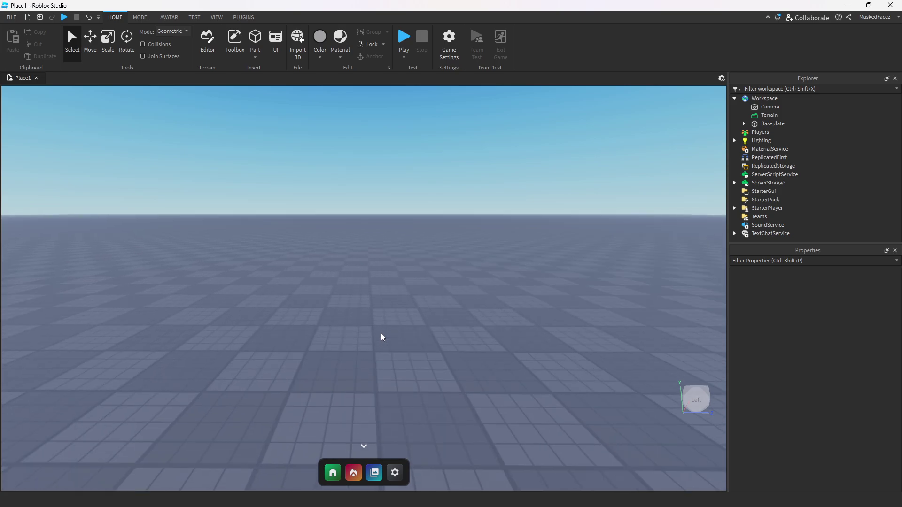
Step: Insert a new block part into the workspace over the baseplate
right_click(380, 334)
right_click_drag(331, 308, 356, 307)
left_click(255, 43)
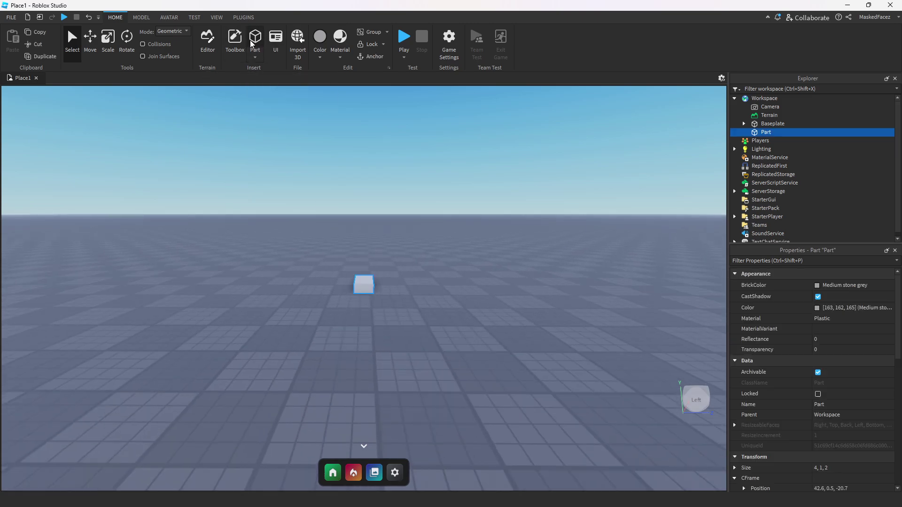
left_click(421, 323)
scroll(421, 322, "up", 3)
left_click(401, 320)
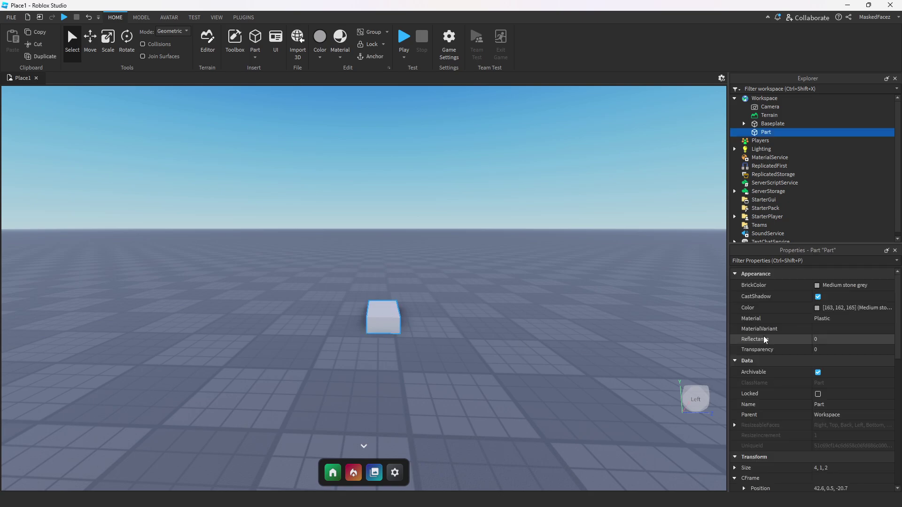
Step: Set the part's Transparency to 0.8 and its Size to 1, 1, 1
left_click(840, 350)
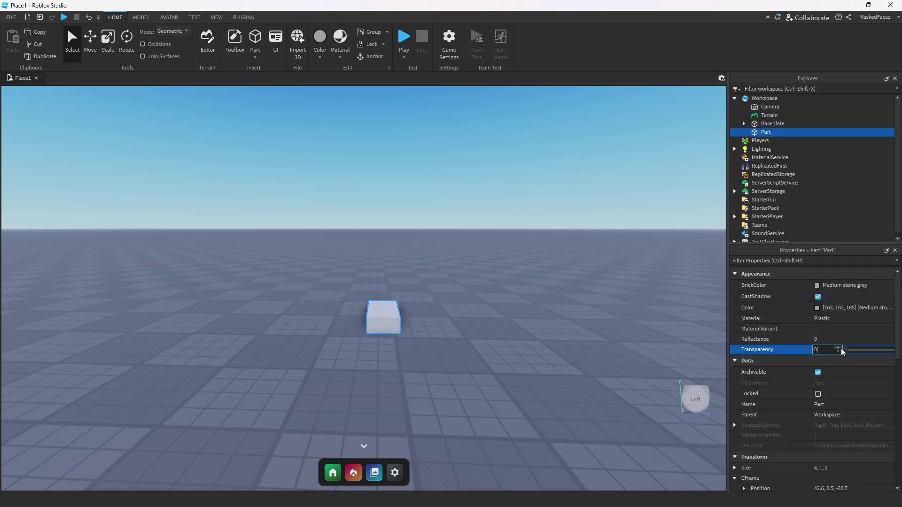
type(".5")
key("Return")
scroll(840, 349, "down", 3)
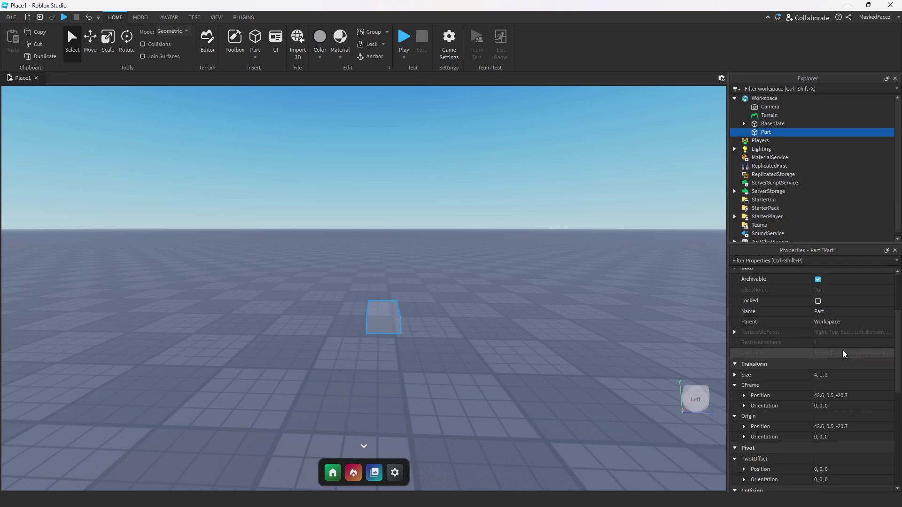
left_click(851, 375)
type("1, 1, ")
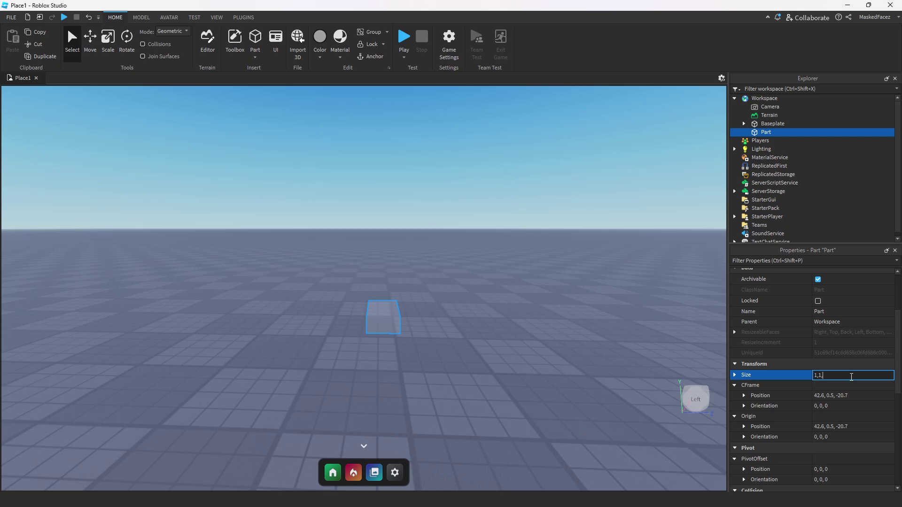
type("1")
key("Return")
Step: Raise the cube about 1.8 studs with the Move tool
left_click(491, 346)
left_click(388, 321)
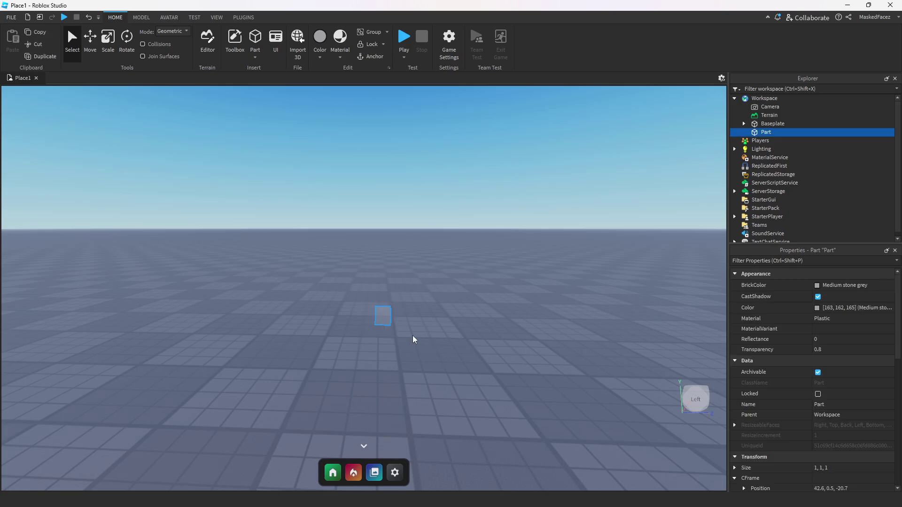
left_click(90, 38)
left_click_drag(383, 252, 382, 216)
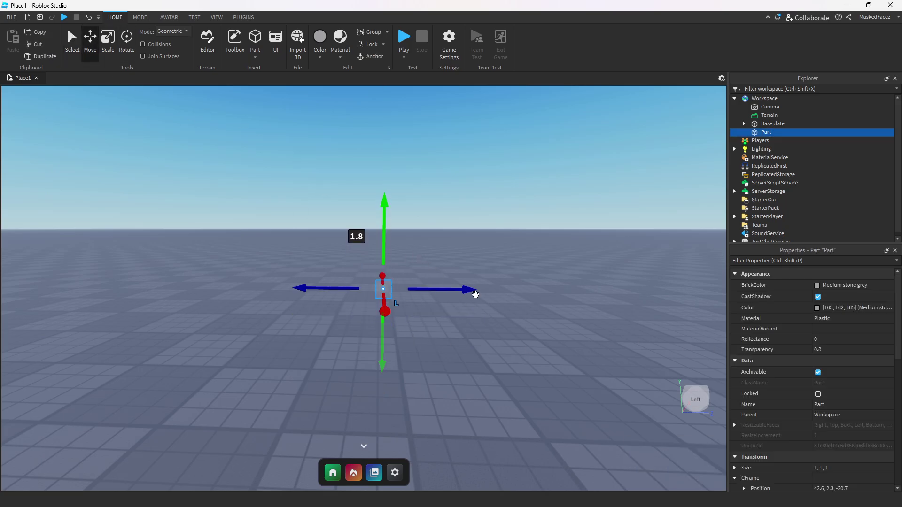
left_click(492, 328)
scroll(491, 328, "up", 3)
Step: Lift the cube a little higher, to position 42.6, 3.4, -20.7
right_click_drag(463, 322, 419, 316)
left_click(416, 290)
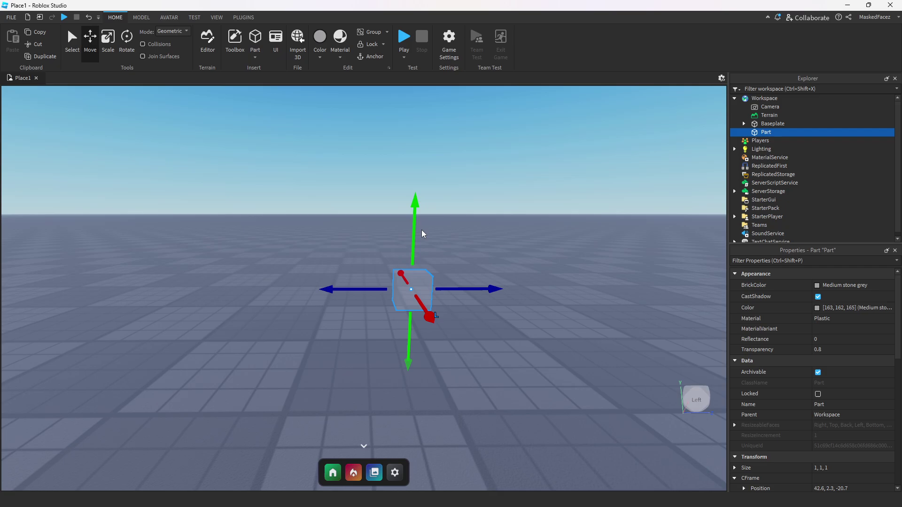
left_click_drag(422, 230, 410, 191)
left_click(479, 312)
scroll(472, 315, "down", 5)
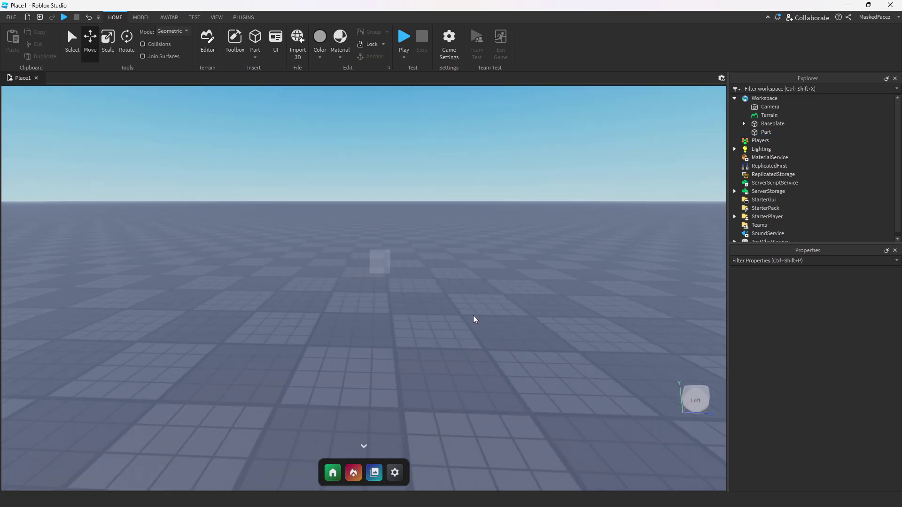
scroll(473, 310, "up", 2)
Step: Insert an Attachment into the Part
left_click(393, 275)
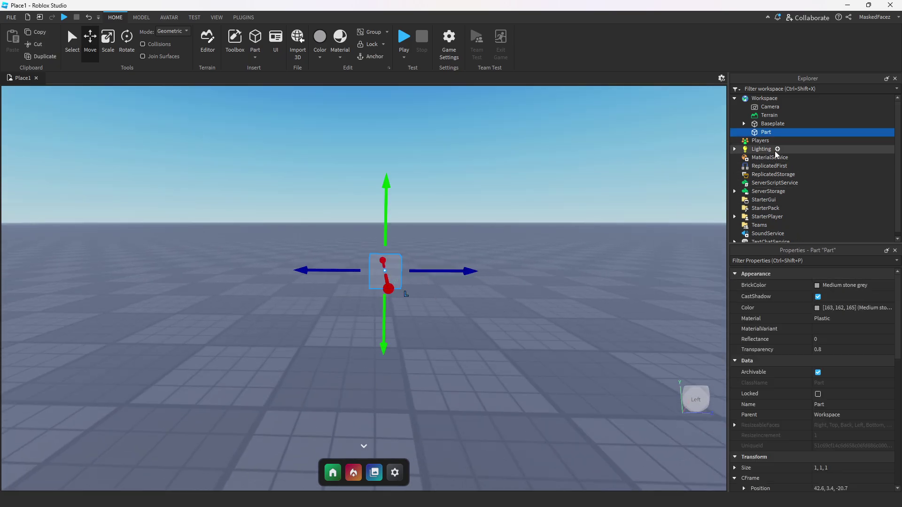
left_click(777, 133)
type("at")
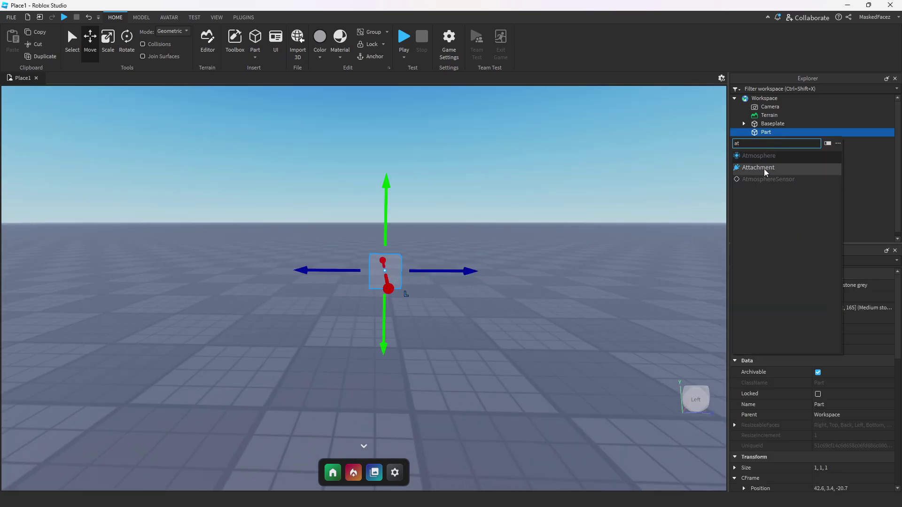
left_click(763, 168)
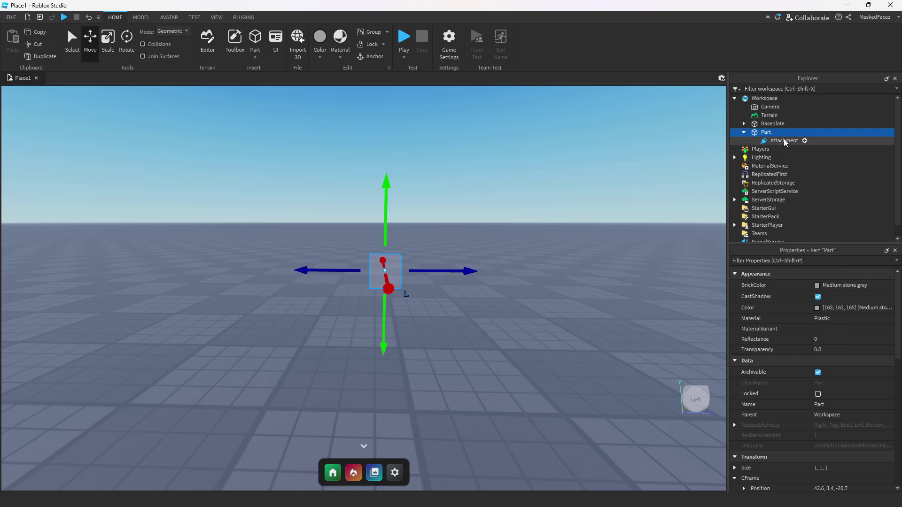
Step: Add a ParticleEmitter under the Attachment and review its default properties
left_click(804, 141)
left_click(757, 177)
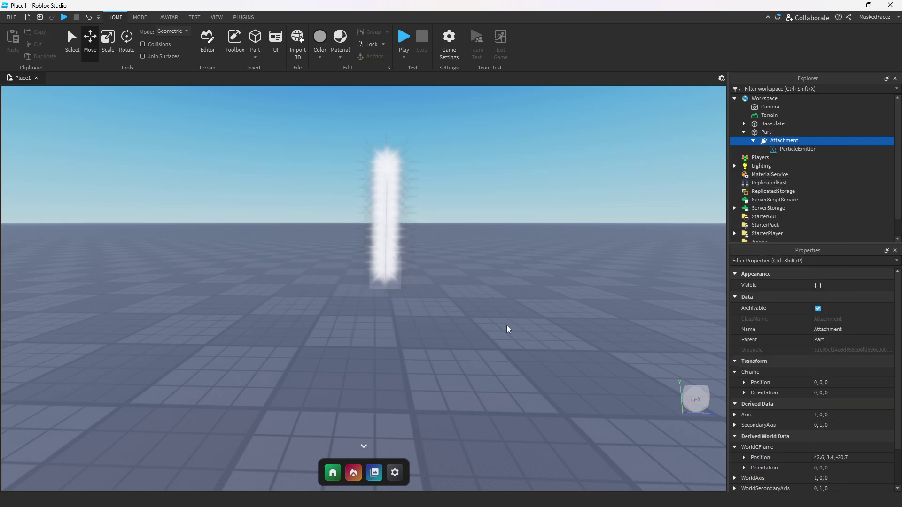
left_click(801, 149)
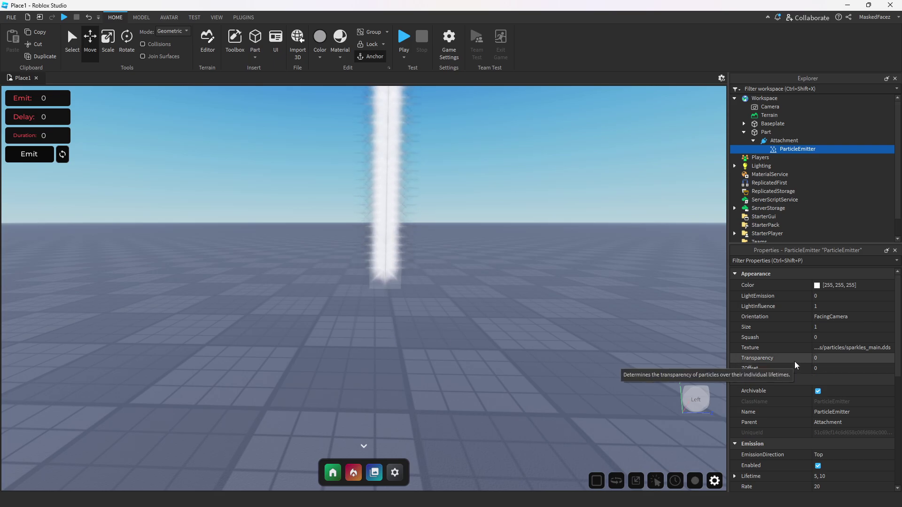
scroll(823, 375, "down", 5)
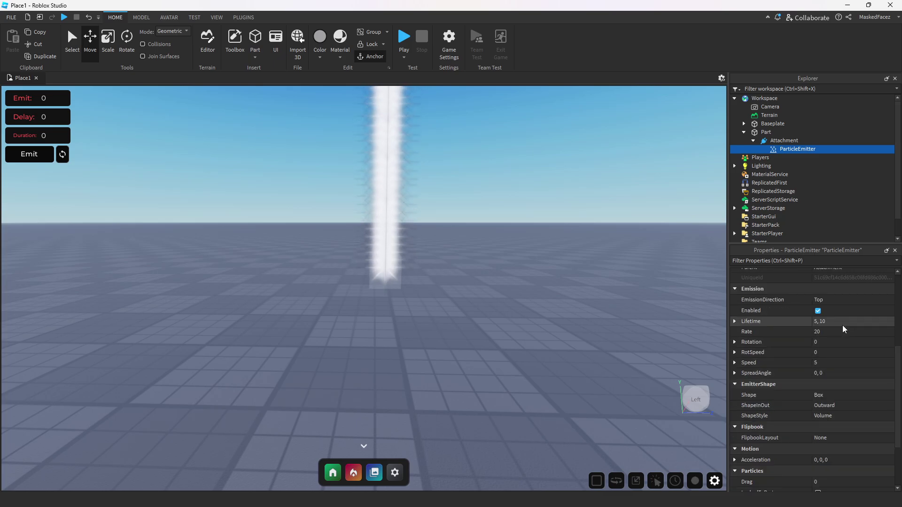
scroll(429, 325, "up", 2)
scroll(429, 325, "up", 3)
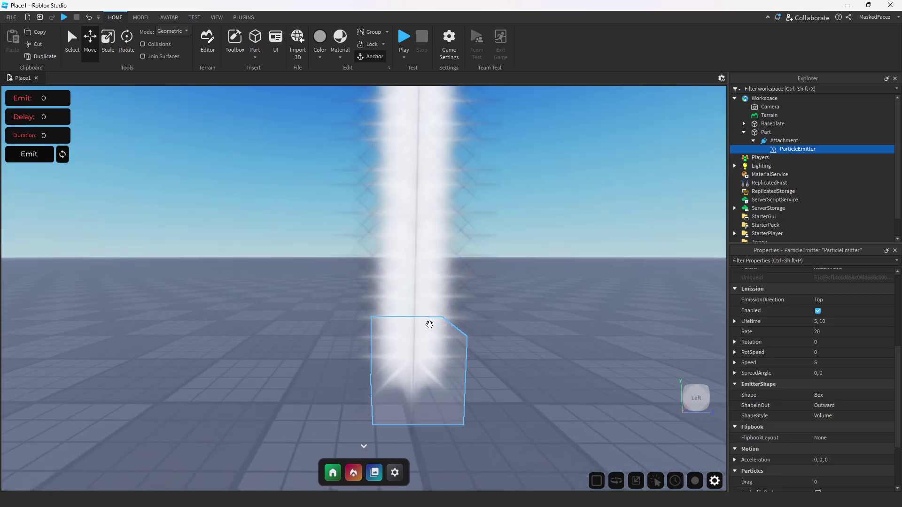
scroll(430, 325, "down", 3)
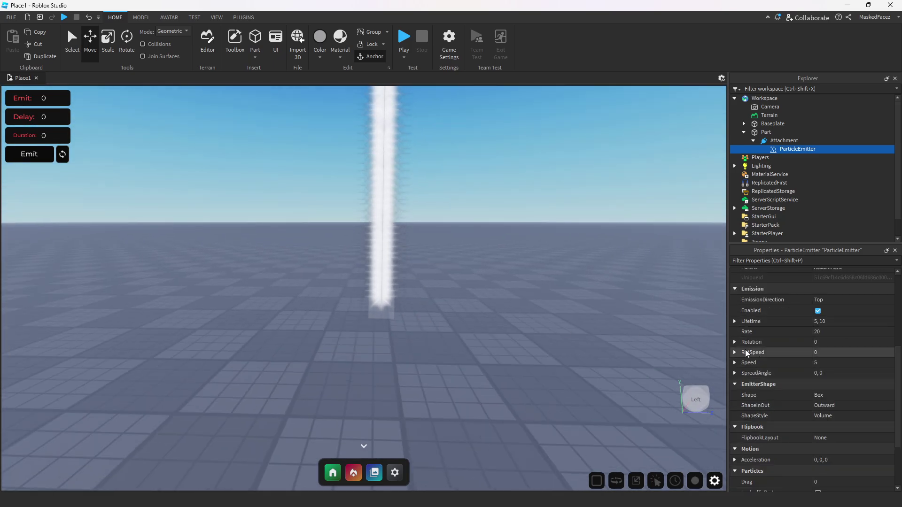
scroll(842, 391, "up", 3)
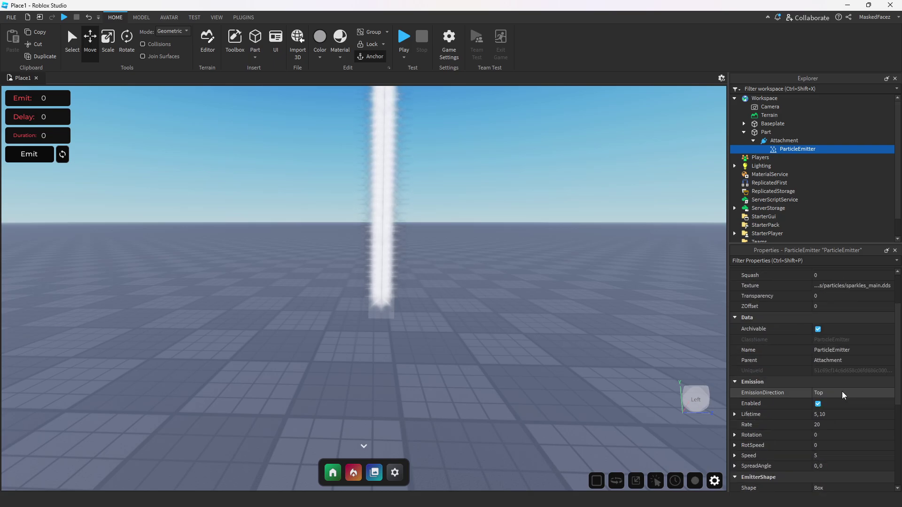
scroll(840, 393, "down", 4)
scroll(849, 351, "up", 3)
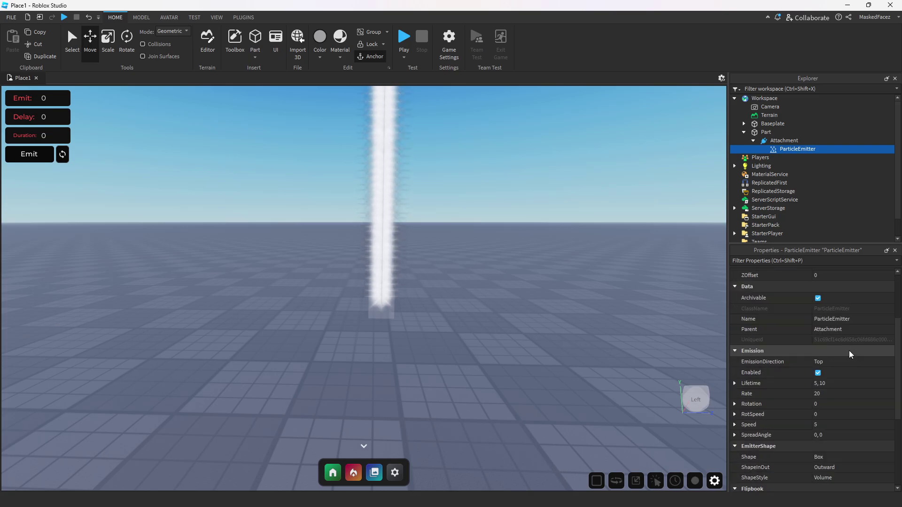
scroll(849, 350, "down", 1)
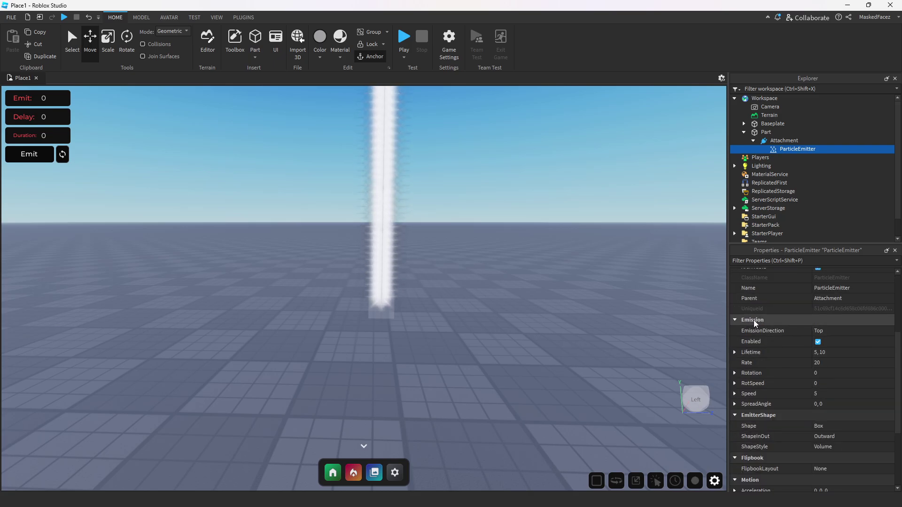
Step: Set the emitter's Lifetime to 1, 1.5
left_click(835, 353)
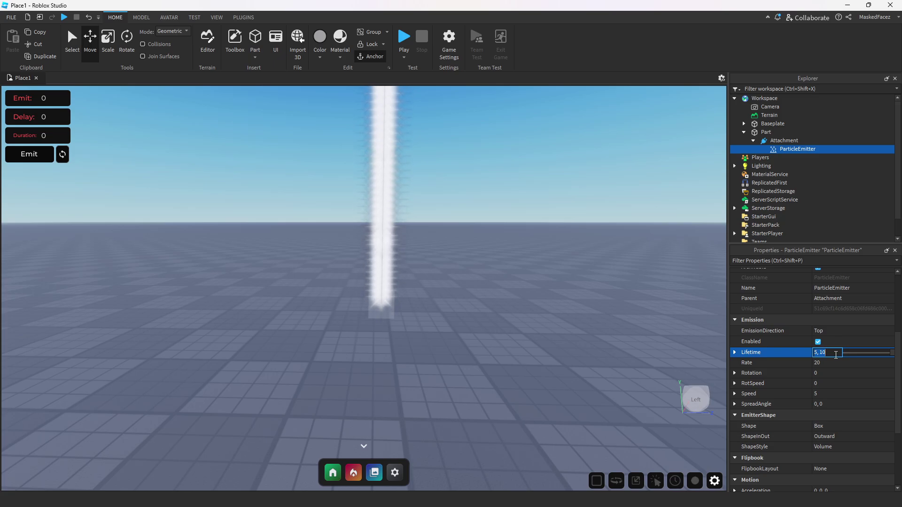
type("1, 1.5")
key("Return")
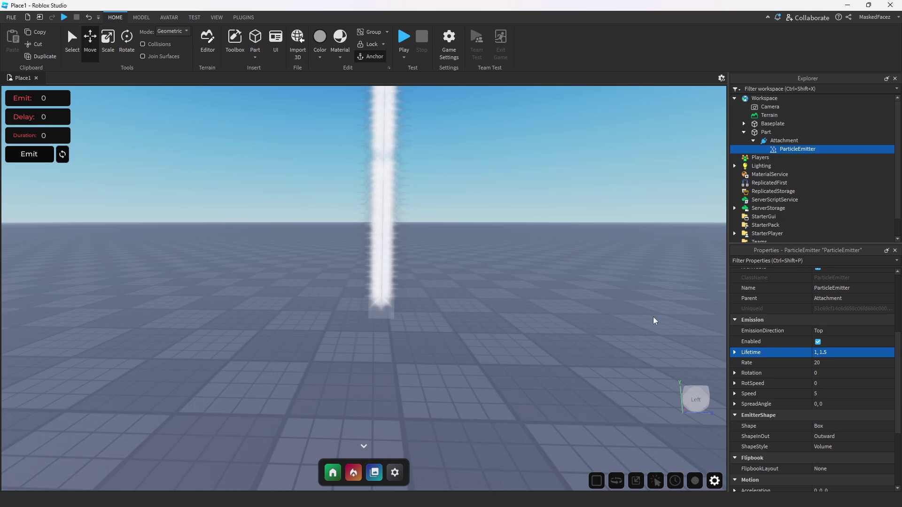
scroll(534, 325, "up", 2)
right_click_drag(534, 325, 533, 325)
scroll(534, 325, "down", 2)
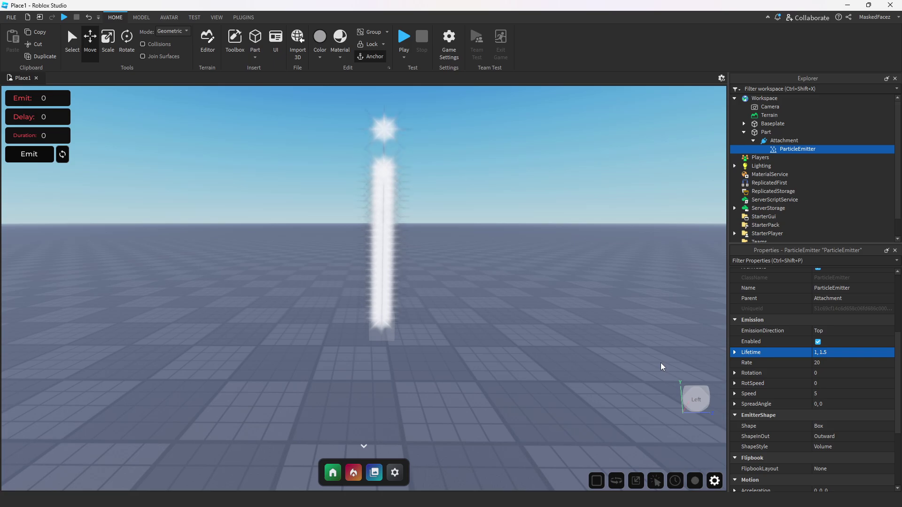
scroll(822, 393, "up", 5)
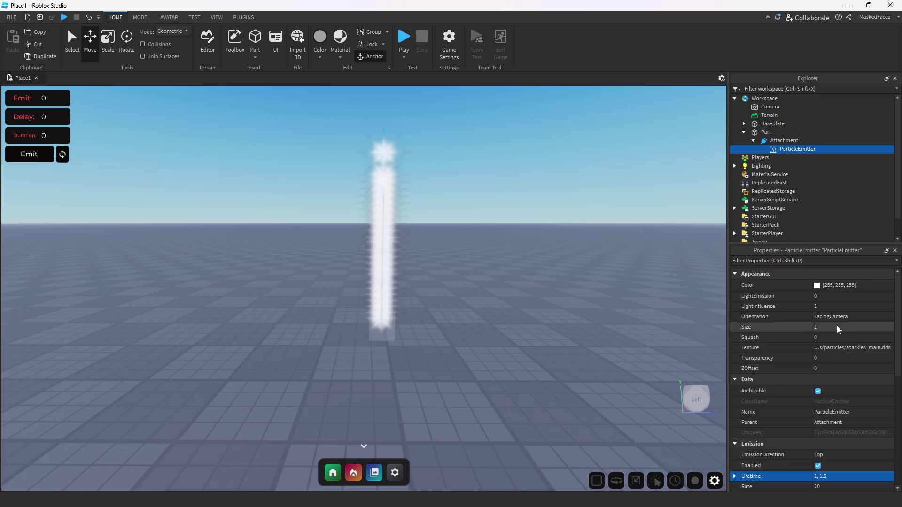
scroll(855, 363, "down", 7)
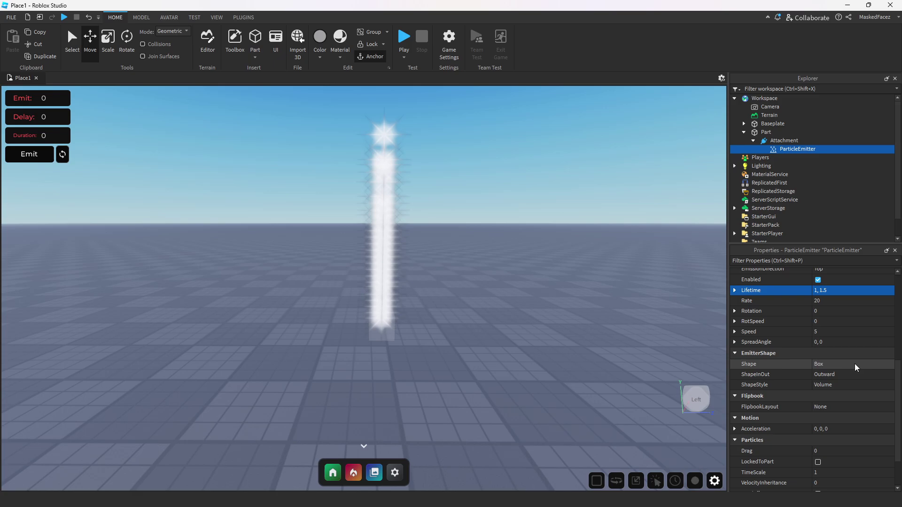
Step: Set Rate to 15, Rotation to -360, 360 and RotSpeed to -50, 50
left_click(838, 302)
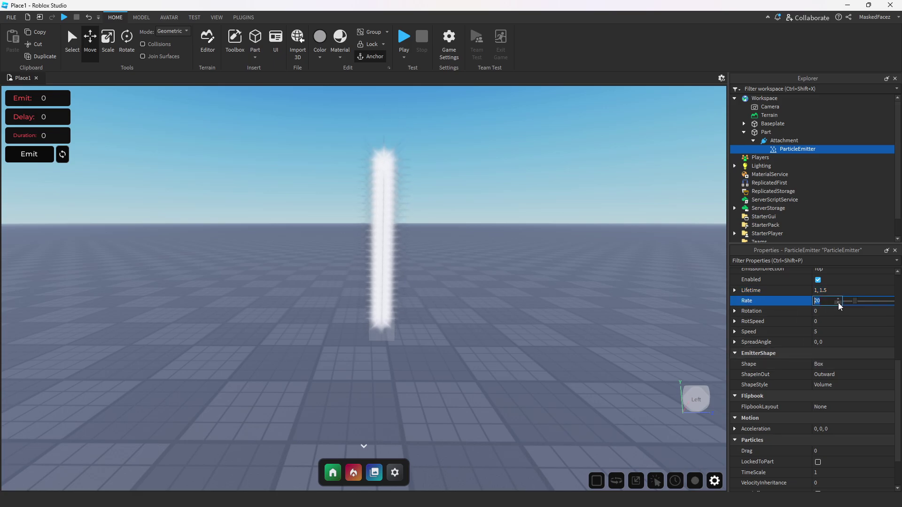
type("15")
left_click(826, 312)
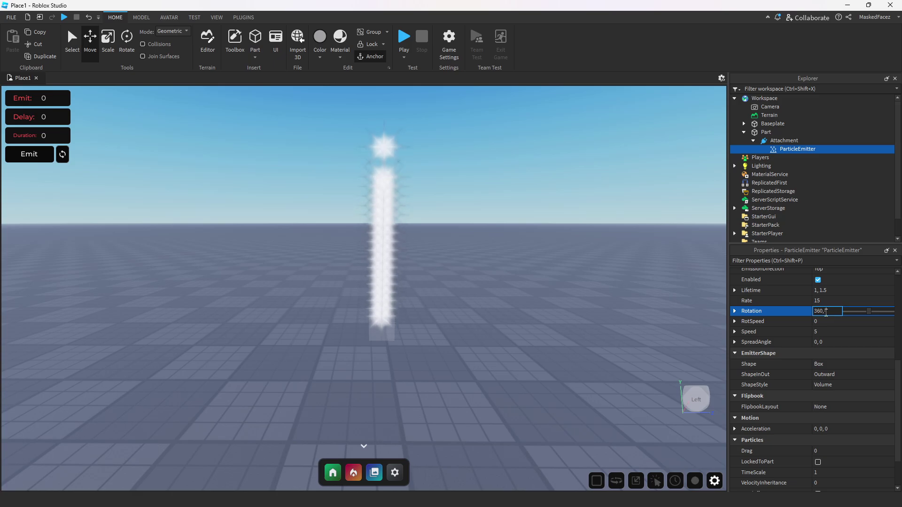
type("360,-360")
key("Return")
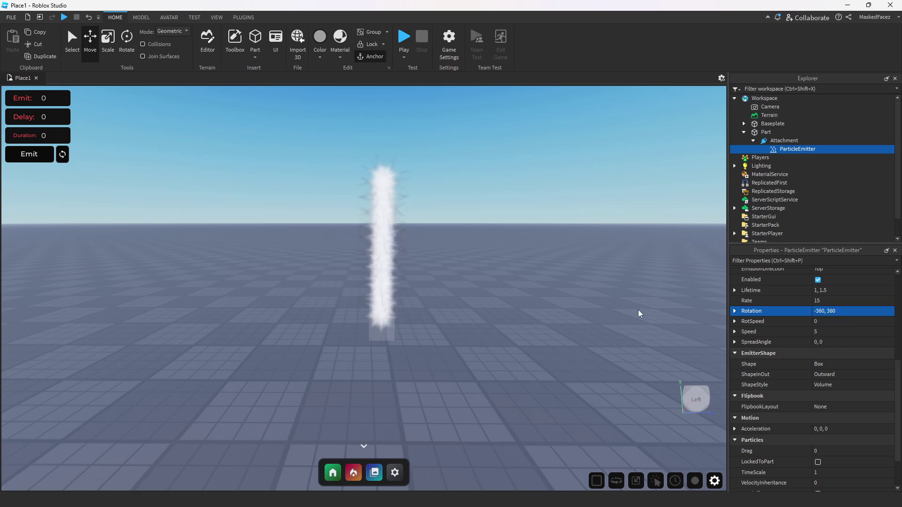
left_click(830, 323)
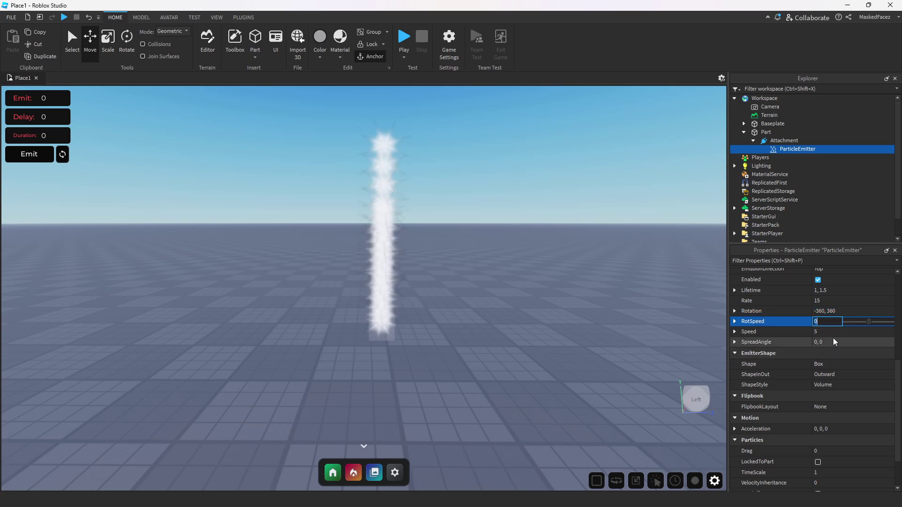
type("50,-50")
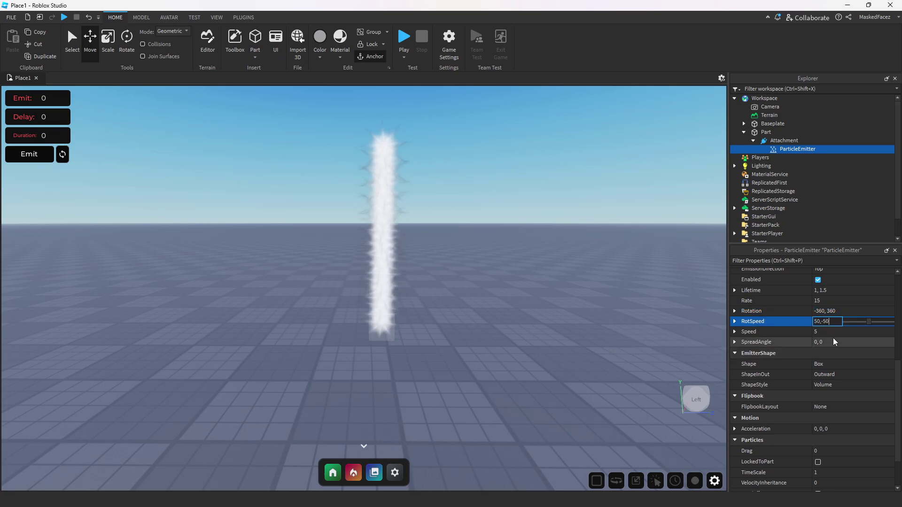
key("Return")
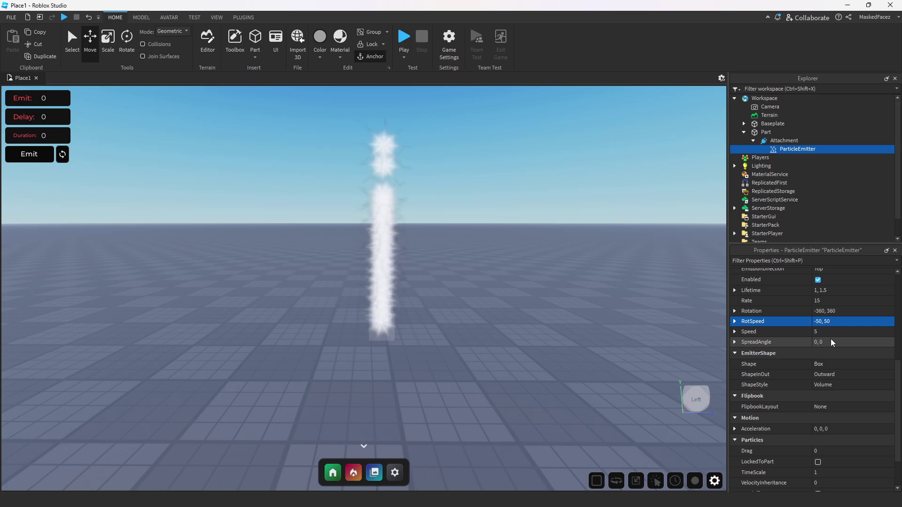
Step: Change the emitter's Speed from 5 to 3 and its SpreadAngle to 15, -15
left_click(828, 331)
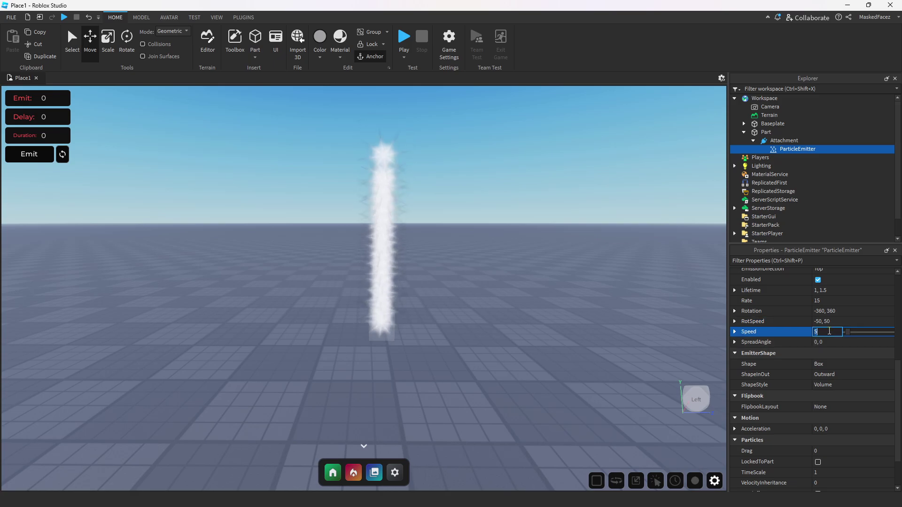
type("3")
left_click(832, 341)
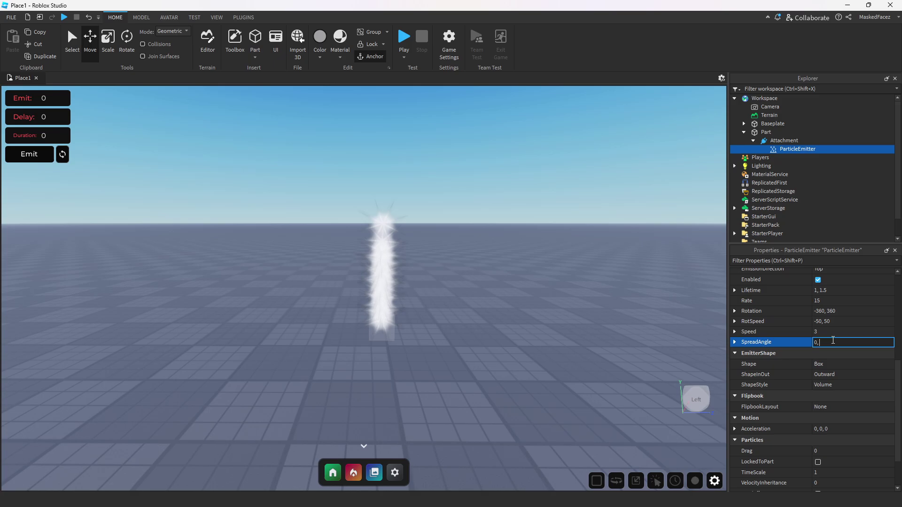
key("BackSpace")
key("BackSpace")
key("BackSpace")
key("BackSpace")
type("15, -15")
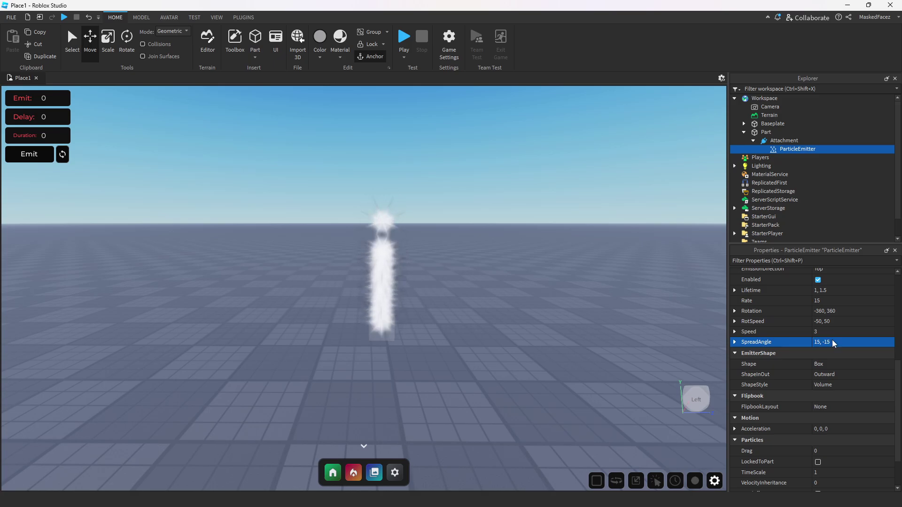
key("Return")
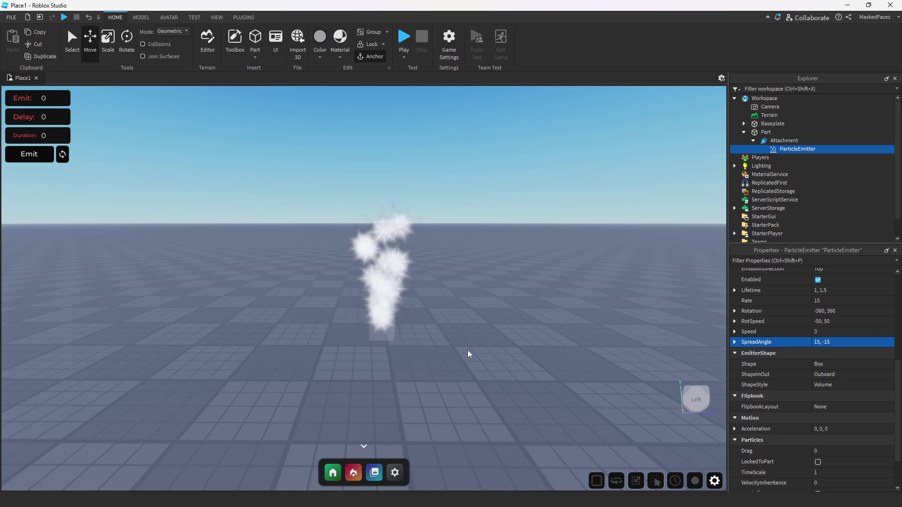
scroll(828, 400, "up", 6)
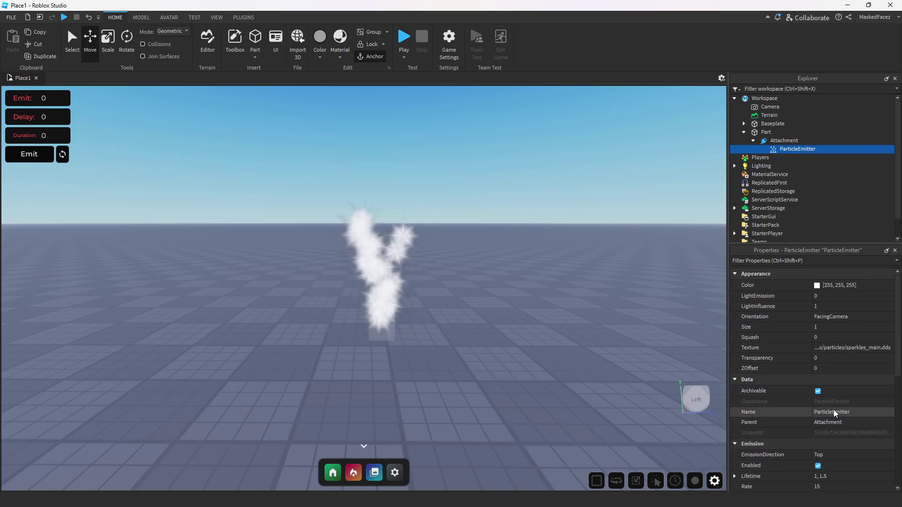
scroll(850, 403, "down", 5)
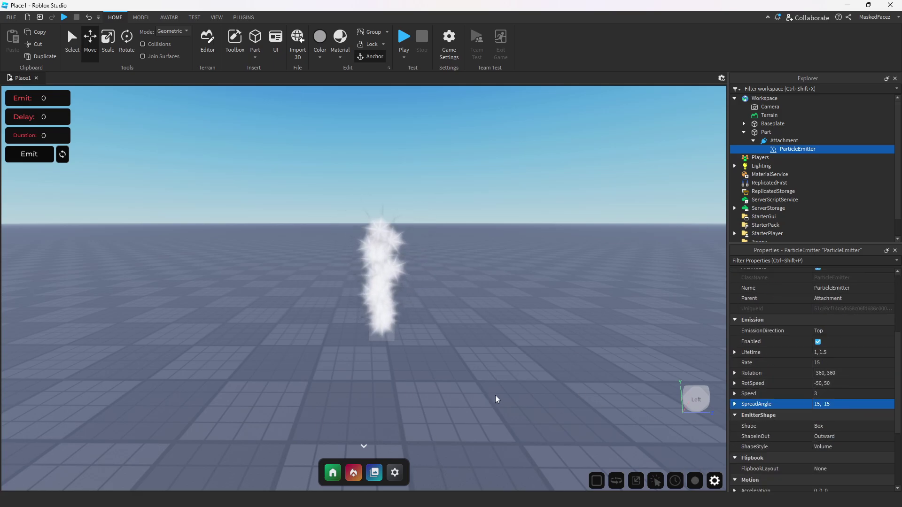
Step: Open the Texture Library and list the Fire flipbook textures
left_click(376, 475)
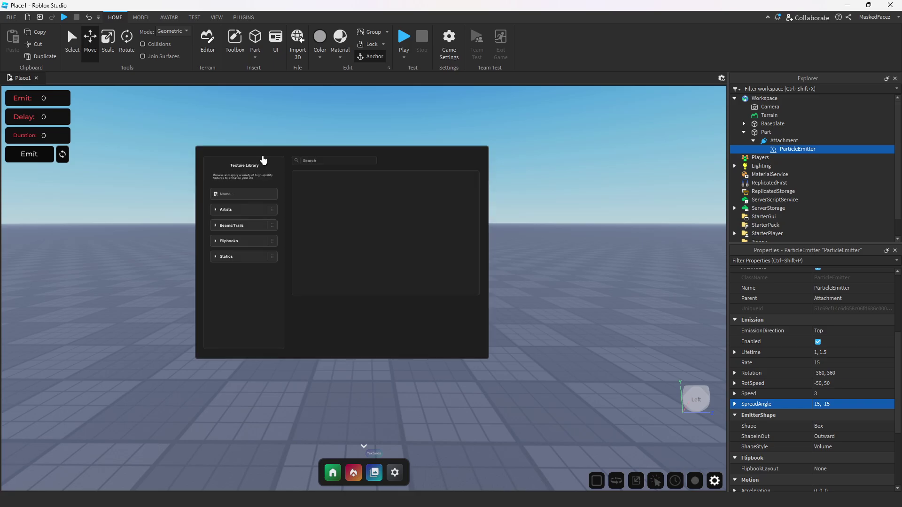
left_click(243, 17)
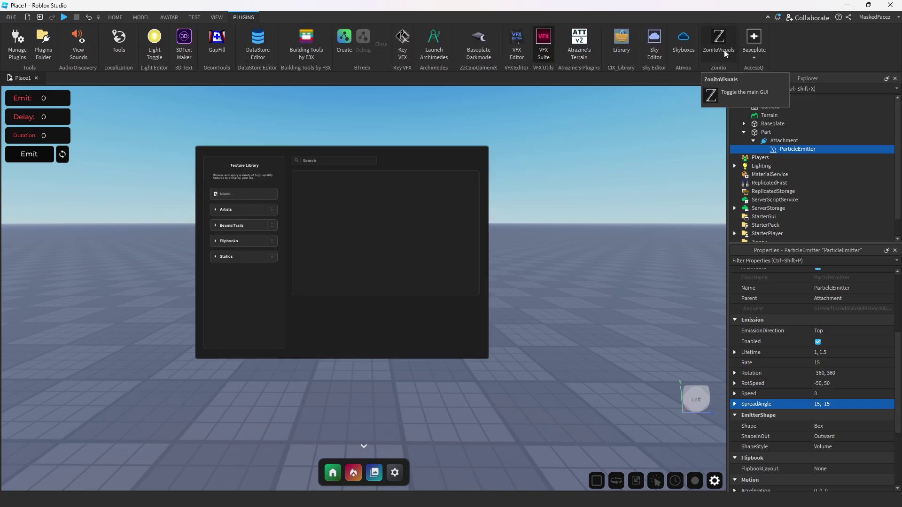
left_click_drag(423, 159, 207, 203)
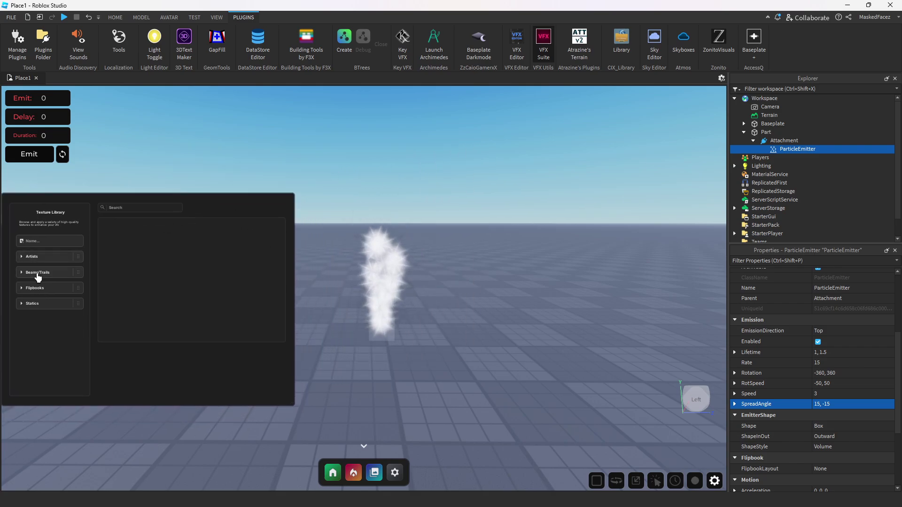
left_click(39, 289)
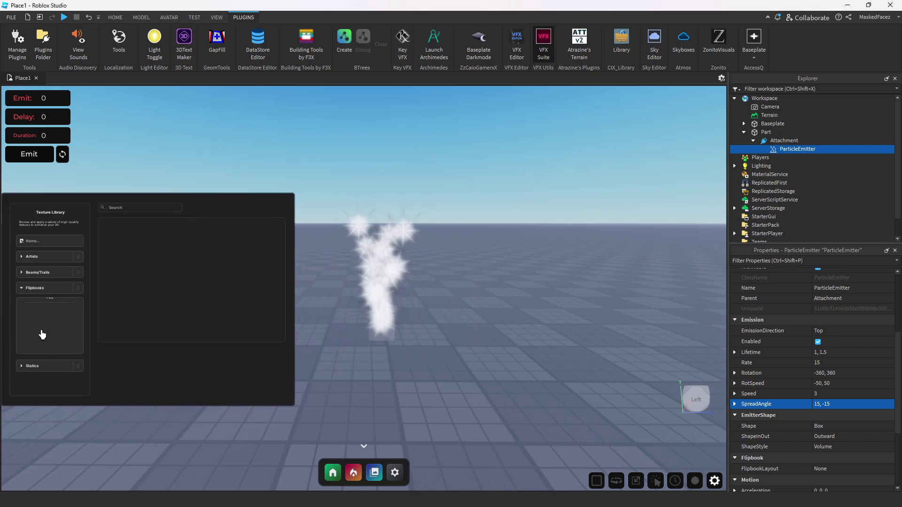
left_click(62, 302)
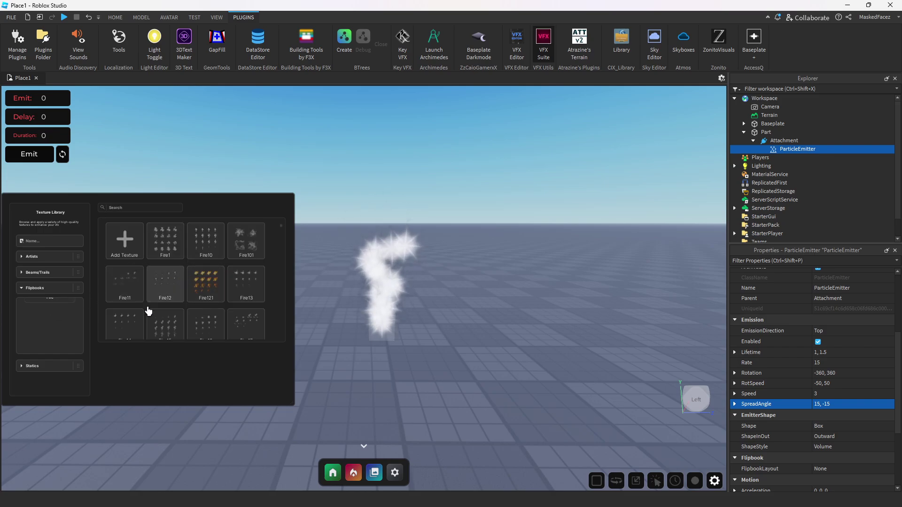
Step: Preview several fire flipbook textures, including Fire31, on the emitter
left_click(127, 327)
left_click(207, 323)
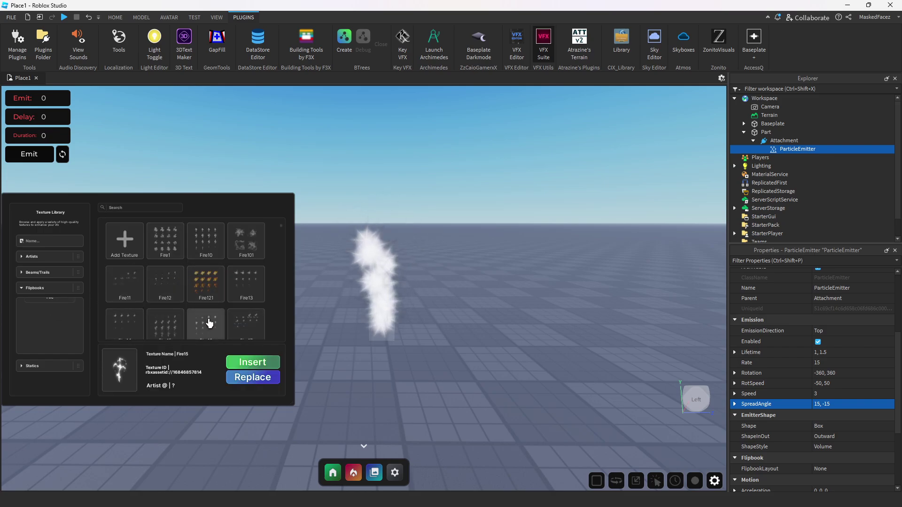
scroll(225, 322, "down", 3)
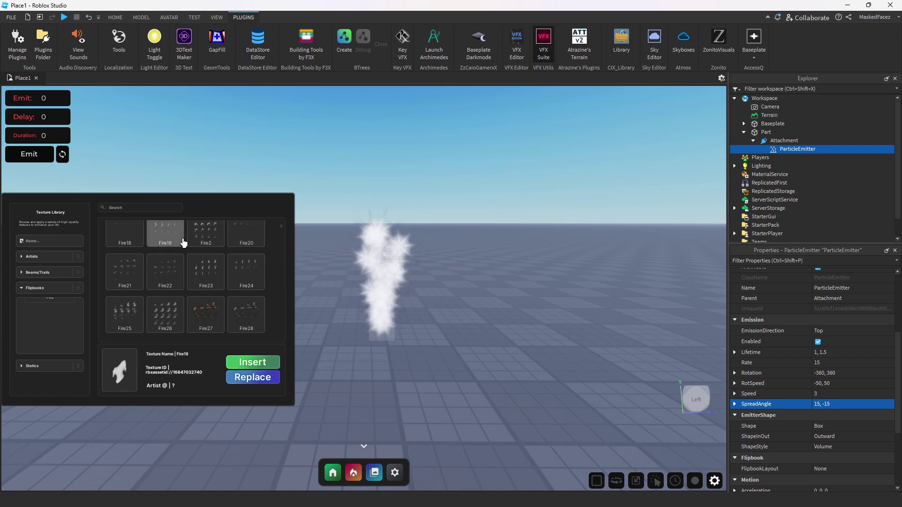
left_click(173, 280)
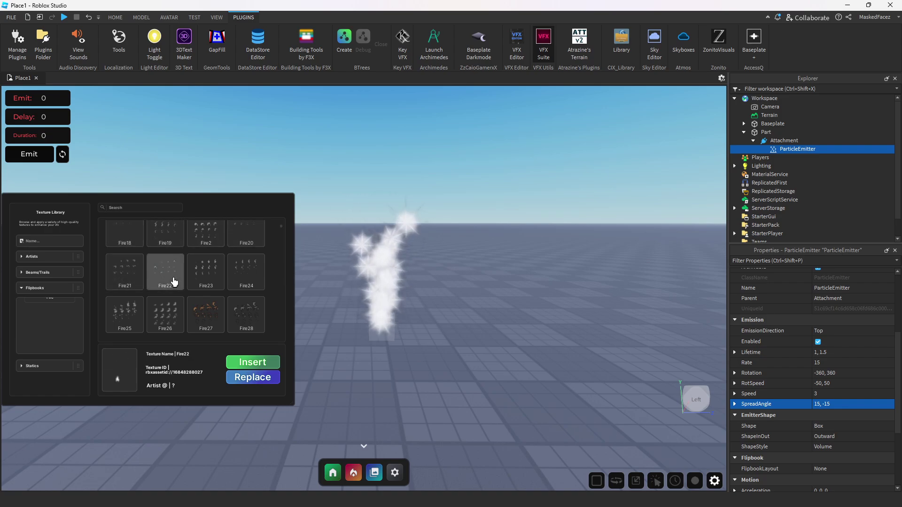
left_click(245, 278)
left_click(127, 284)
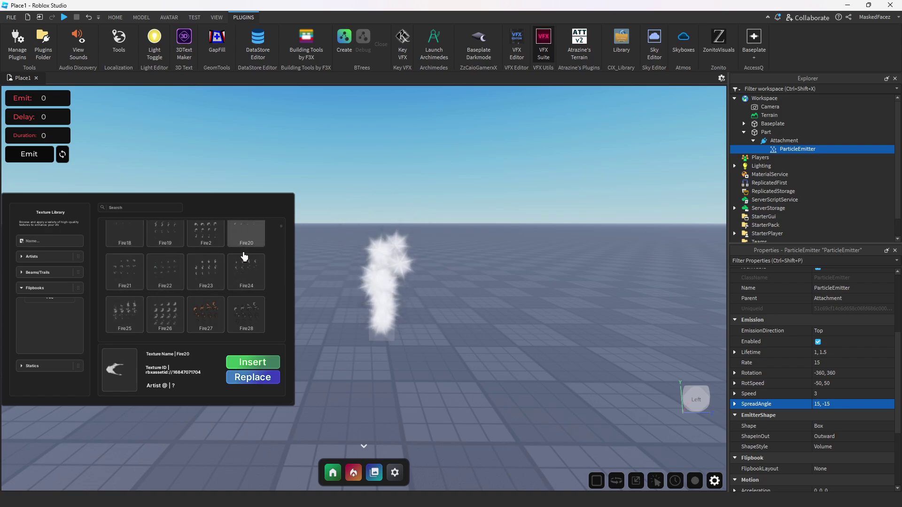
left_click(206, 316)
left_click(165, 317)
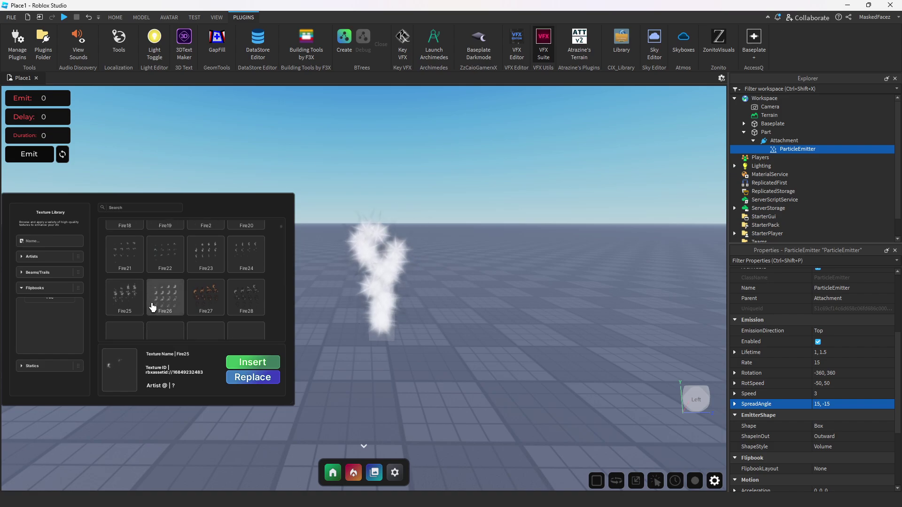
scroll(140, 308, "down", 3)
left_click(191, 293)
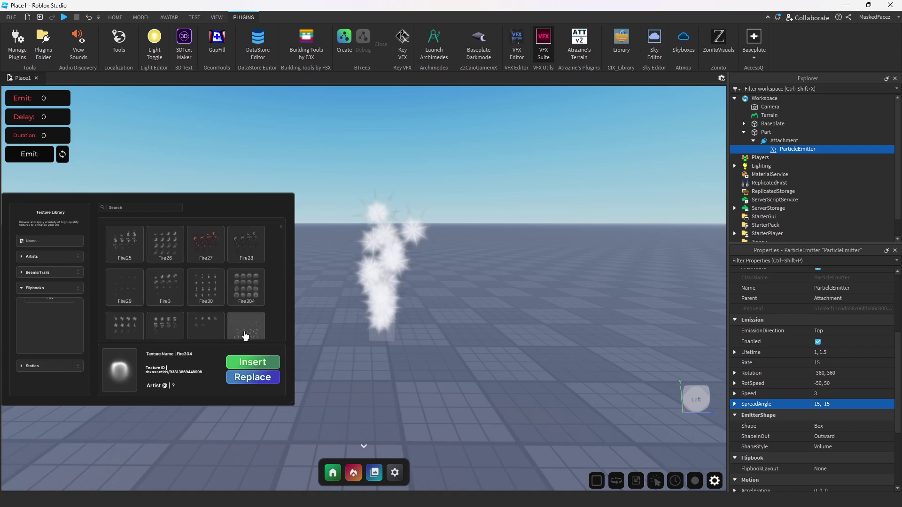
left_click(138, 328)
scroll(148, 310, "down", 3)
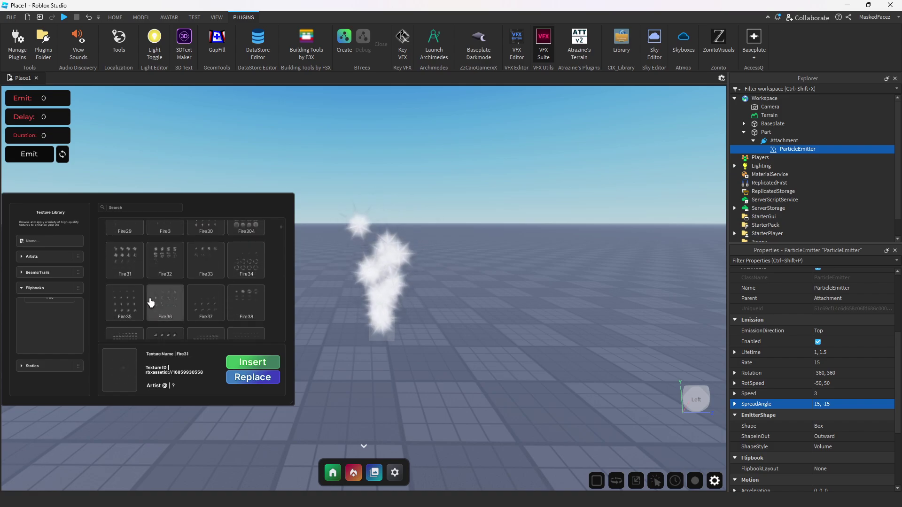
Step: Apply the Fire7 flipbook texture to the emitter
left_click(177, 303)
left_click(247, 305)
scroll(248, 310, "down", 3)
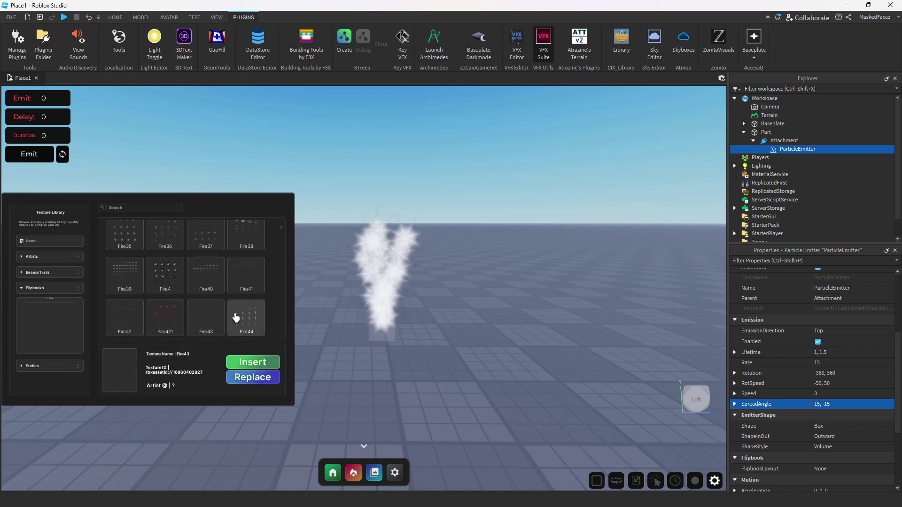
scroll(236, 317, "down", 3)
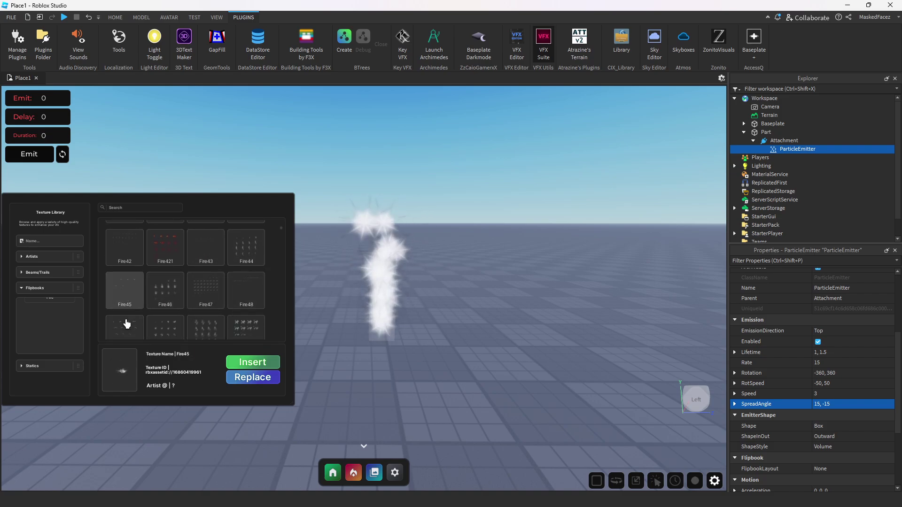
scroll(253, 327, "down", 3)
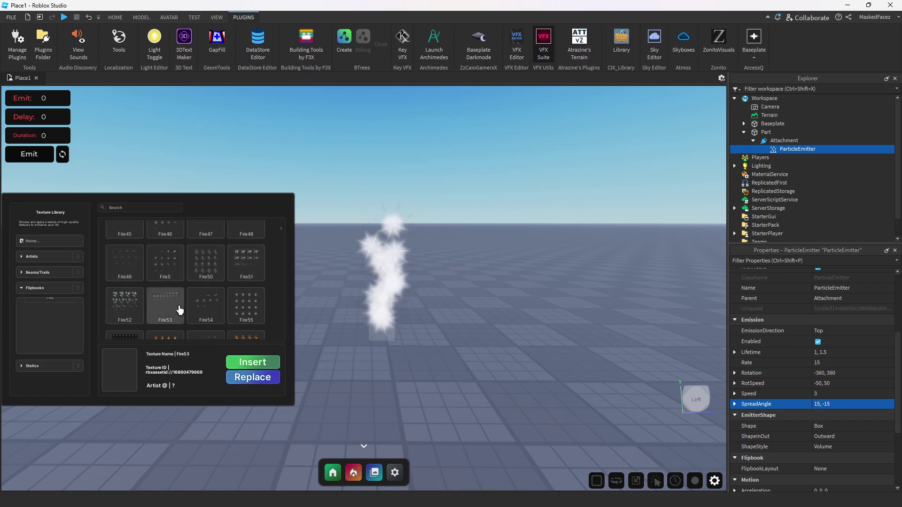
scroll(248, 310, "down", 3)
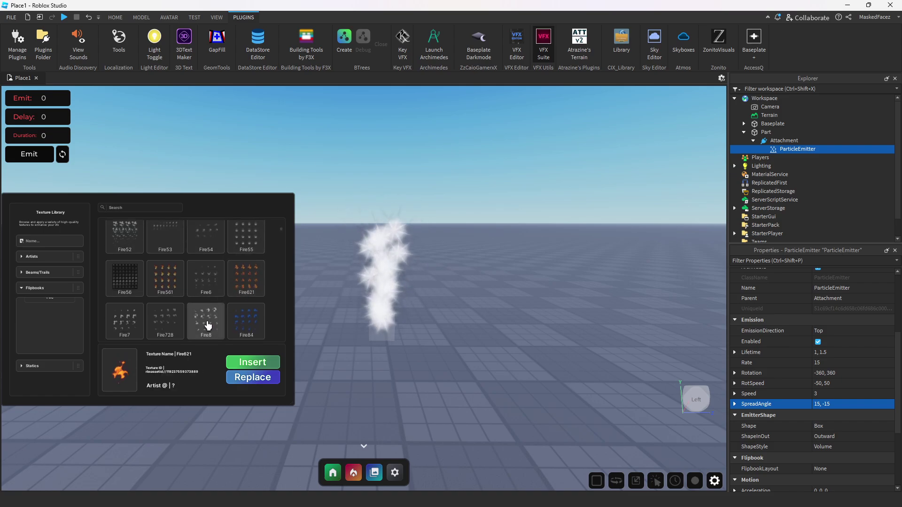
scroll(150, 314, "down", 3)
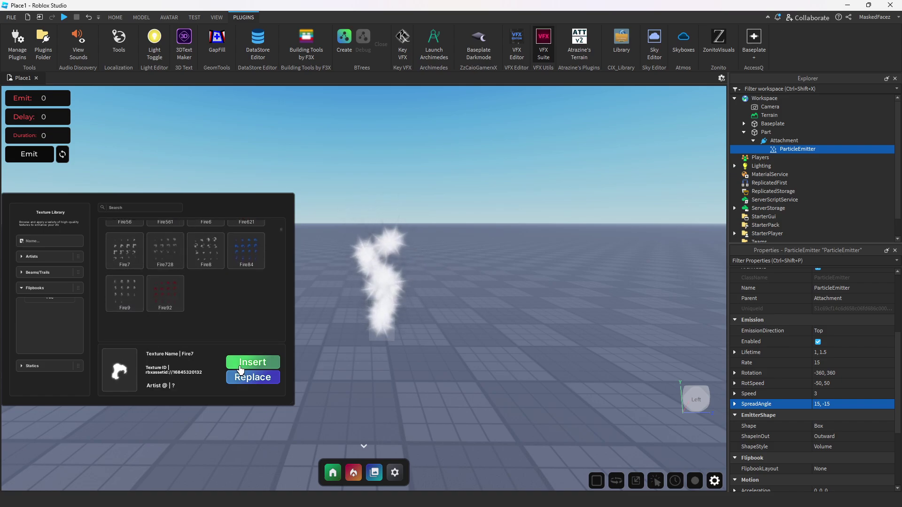
left_click_drag(238, 209, 92, 319)
Step: Set the emitter's LightInfluence to 0 and Brightness to 5
scroll(847, 379, "up", 4)
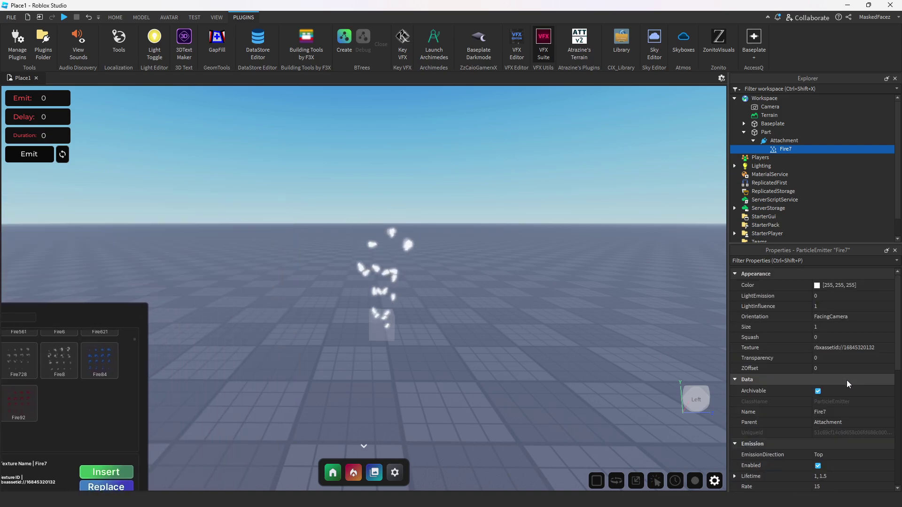
left_click(844, 295)
left_click(864, 305)
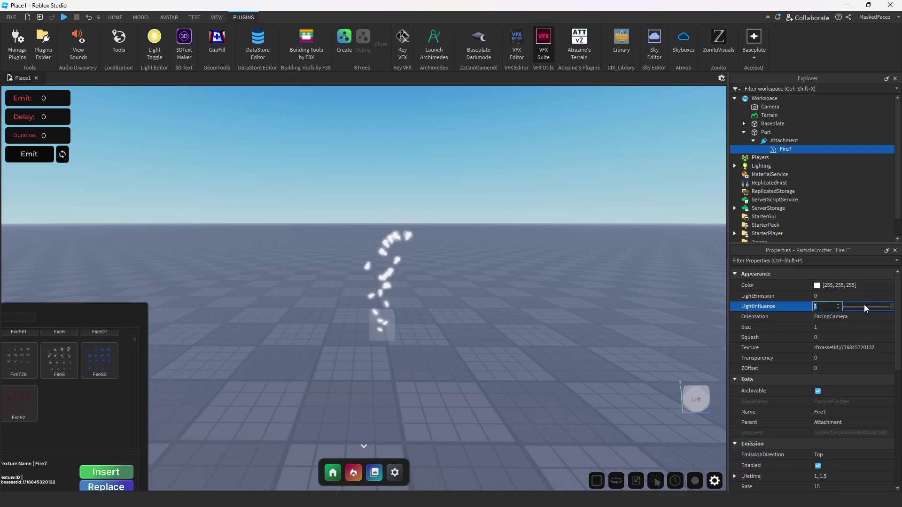
left_click_drag(894, 310, 846, 311)
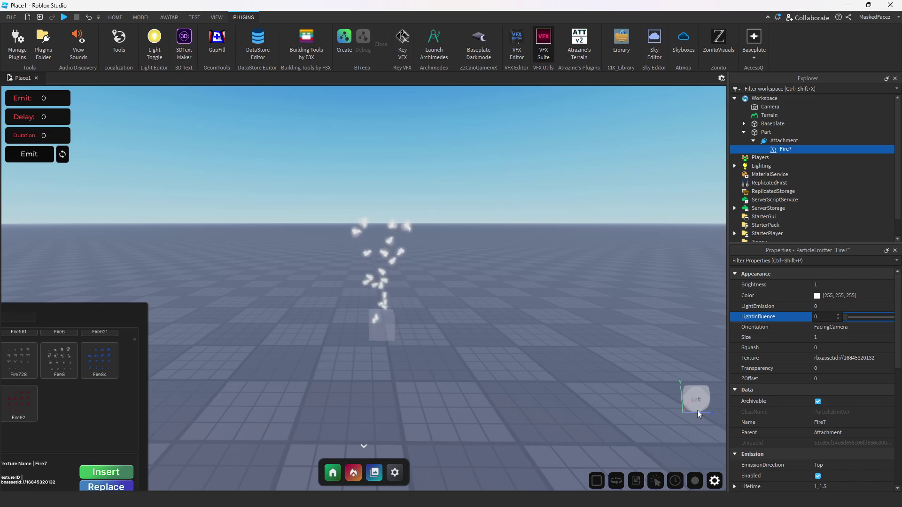
type("5")
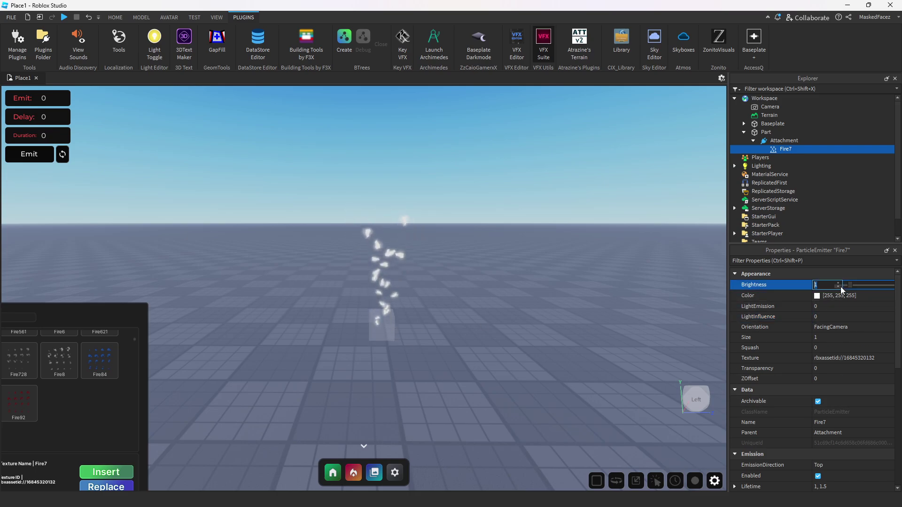
key("Return")
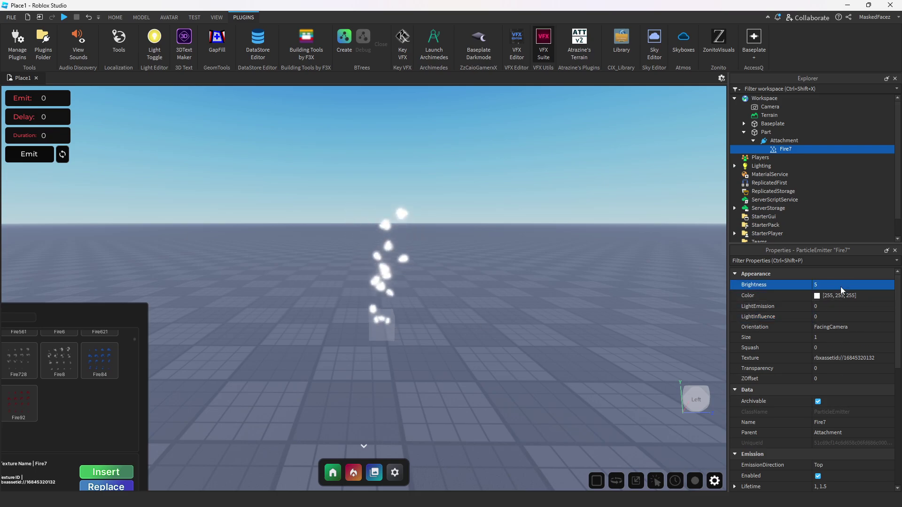
Step: Tint the Fire7 particles orange-red with colour 255, 64, 0
left_click(819, 297)
left_click(820, 300)
left_click_drag(541, 153, 208, 190)
left_click(206, 208)
left_click(207, 198)
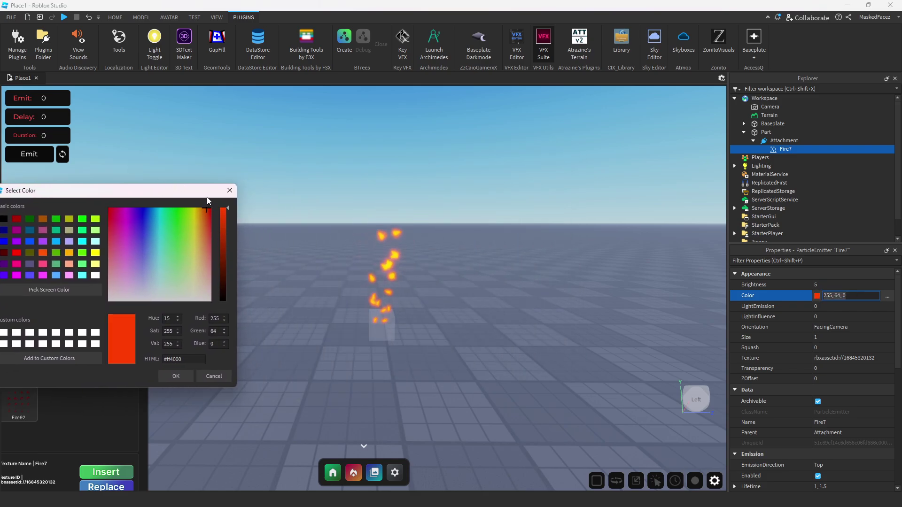
left_click(174, 376)
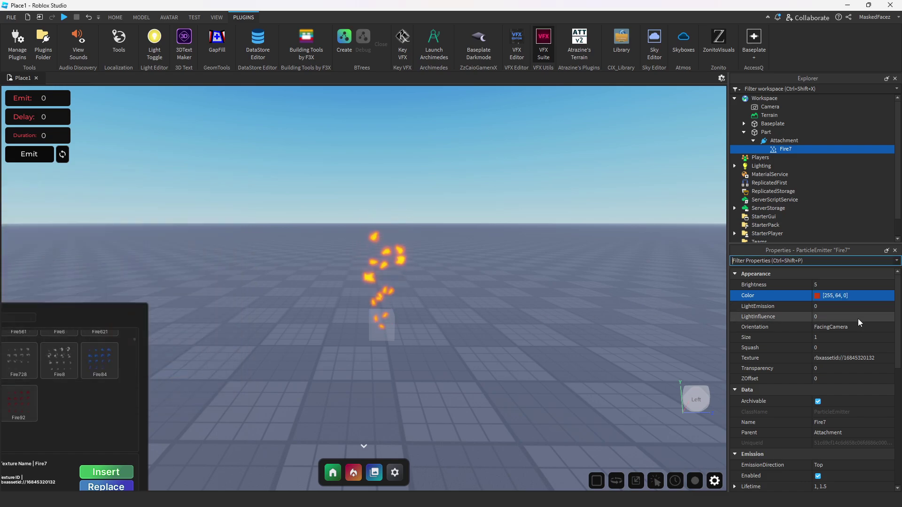
left_click(856, 337)
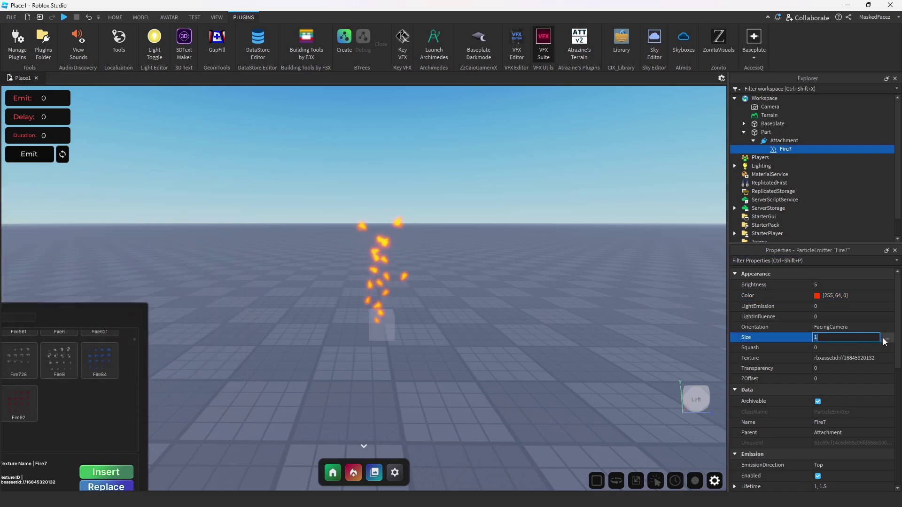
Step: Shape the Size curve to shrink from 0.81 down to 0 over each flame's life
left_click(887, 338)
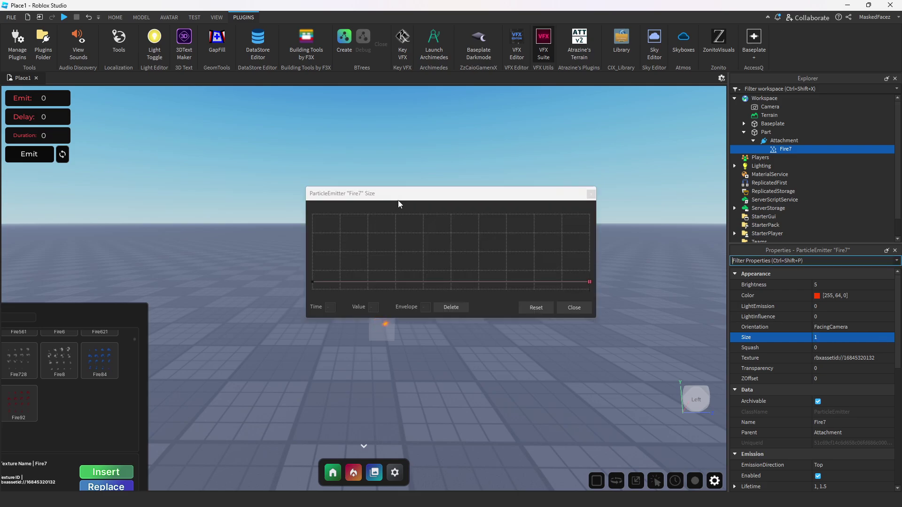
left_click_drag(485, 197, 230, 176)
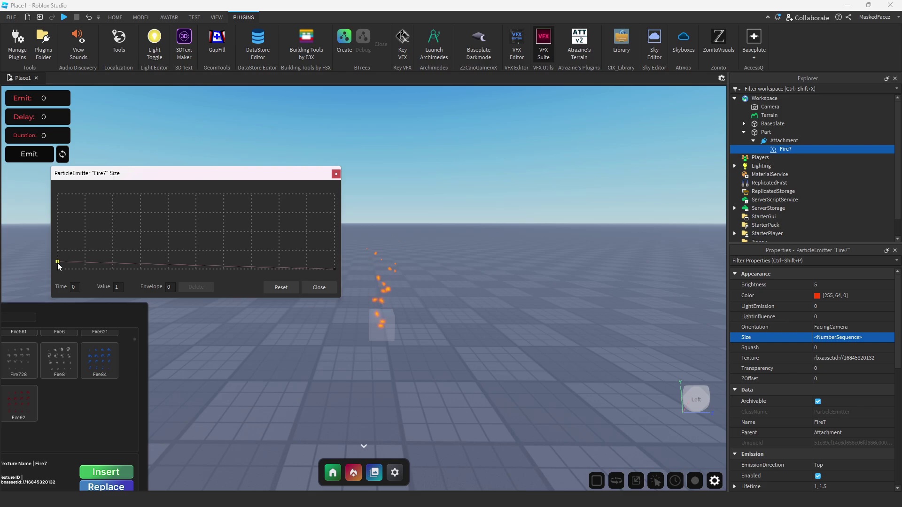
left_click_drag(57, 263, 57, 255)
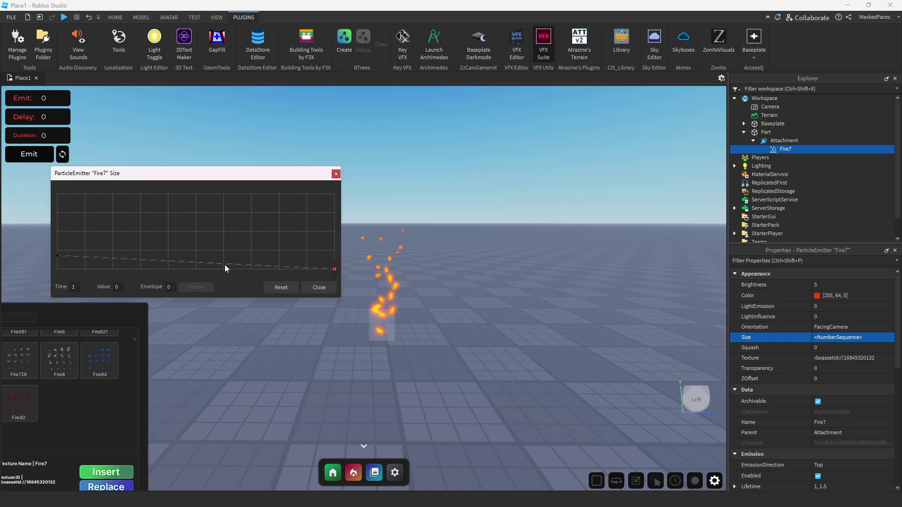
left_click(319, 287)
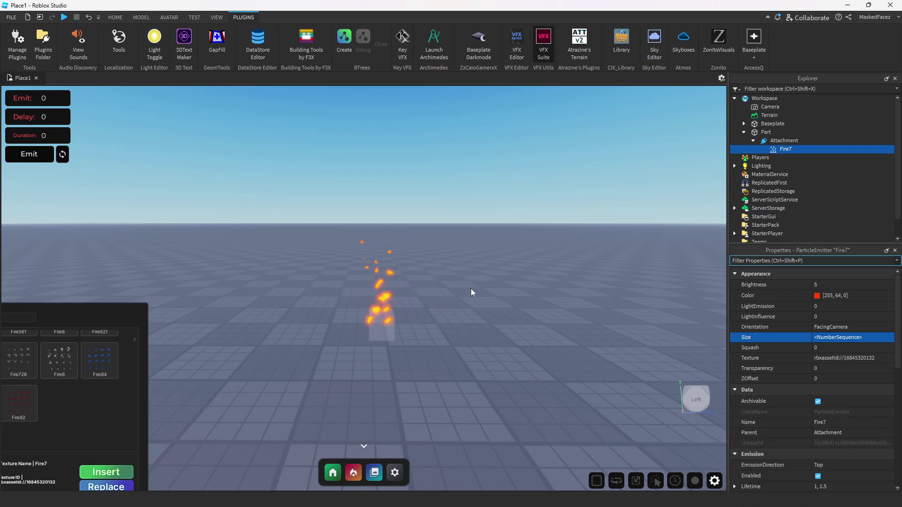
Step: Duplicate the Fire7 emitter and give the copy a SpreadAngle of 45, -45
key("ctrl+d")
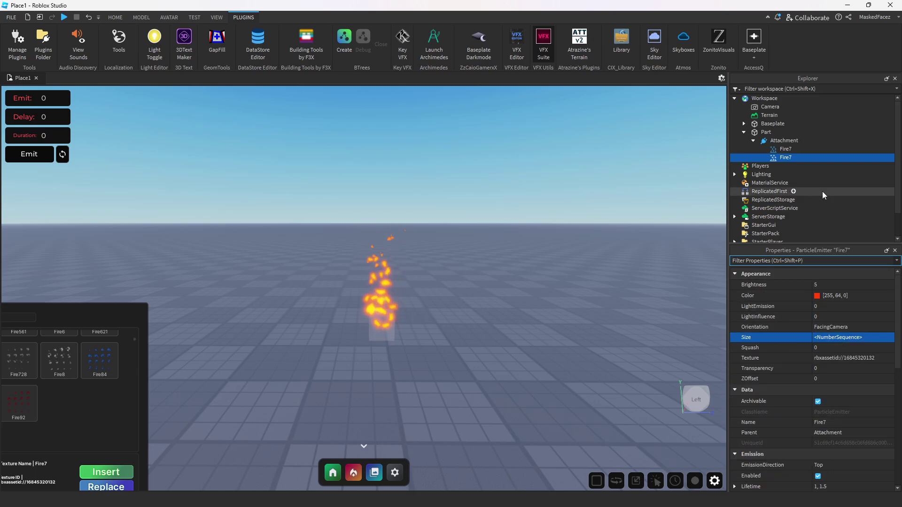
scroll(830, 347, "down", 5)
left_click(839, 383)
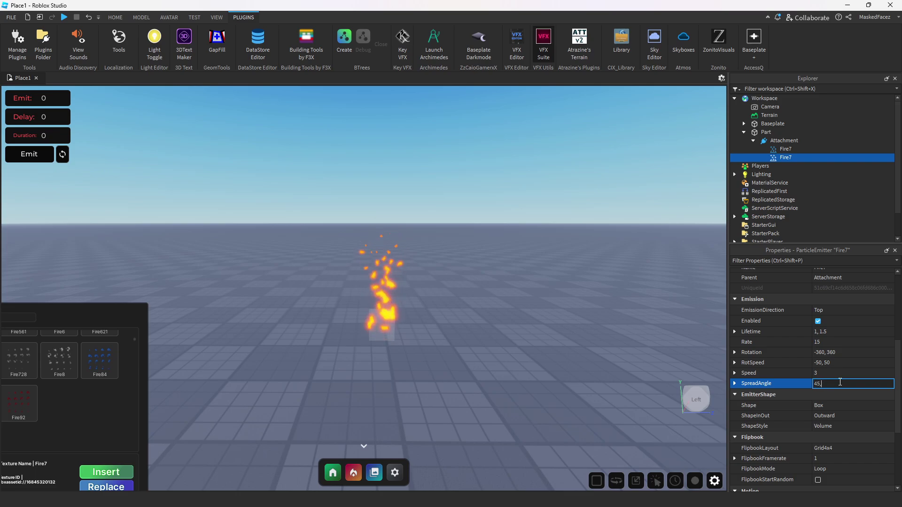
key("Return")
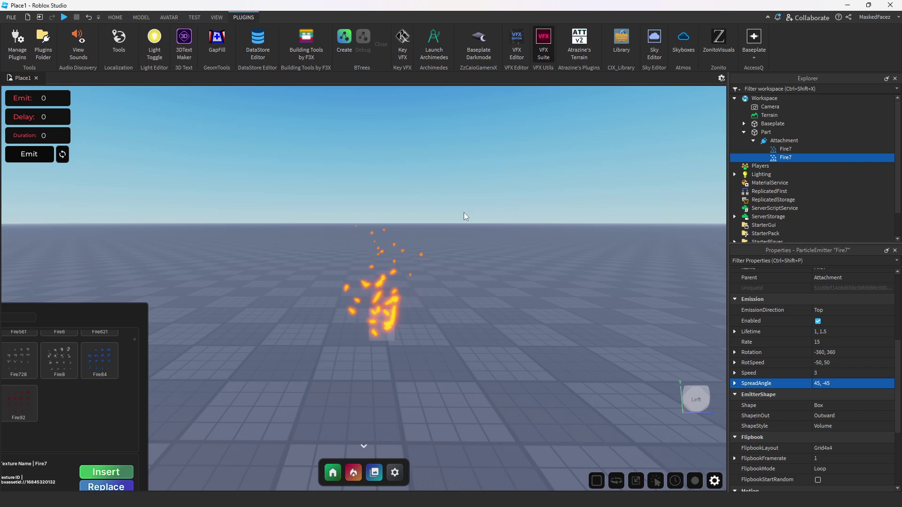
Step: Switch the original Fire7 emitter's FlipbookMode to OneShot
left_click(782, 149)
scroll(825, 408, "down", 2)
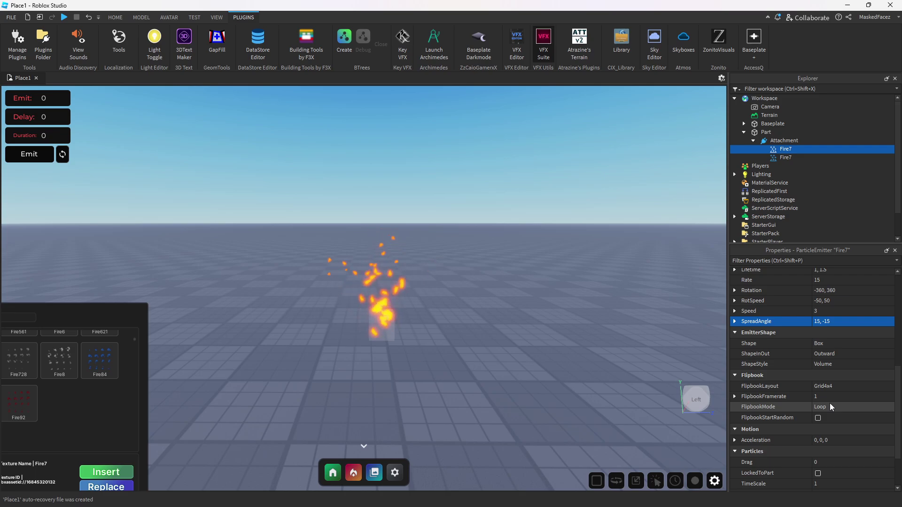
left_click(770, 406)
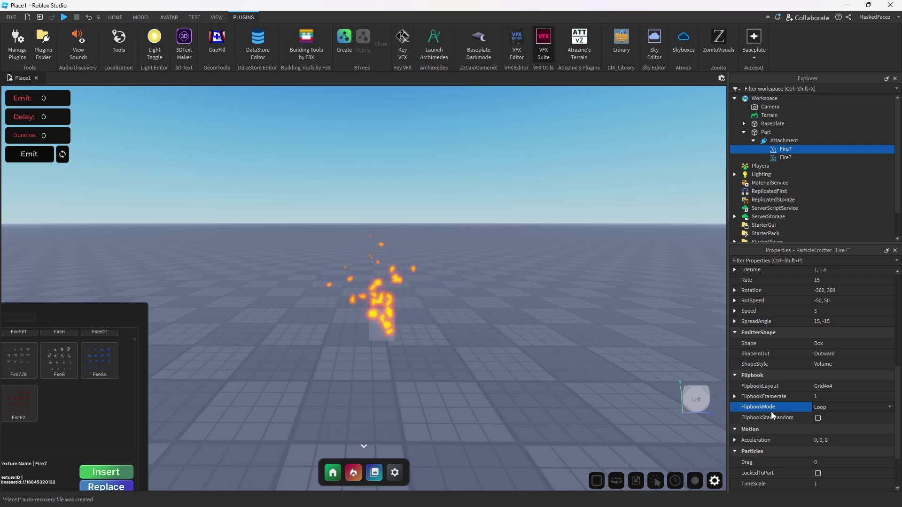
left_click(838, 408)
left_click(830, 423)
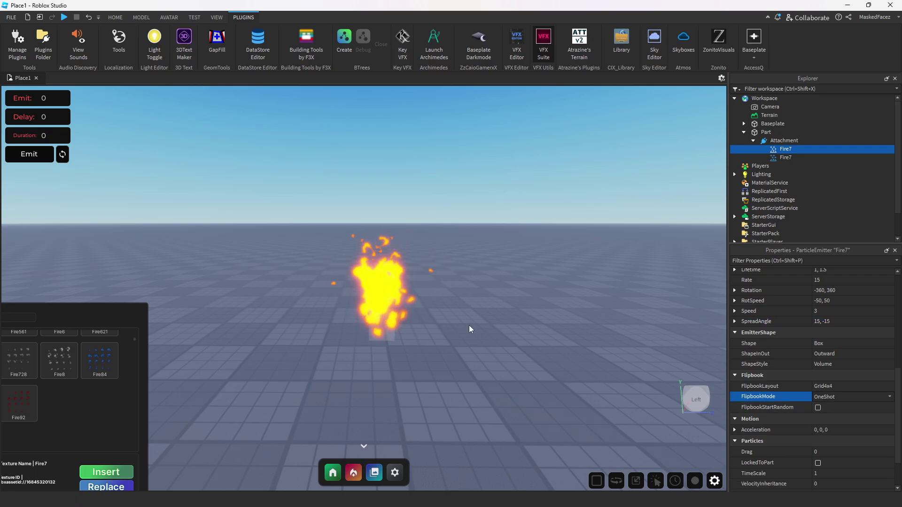
key("w")
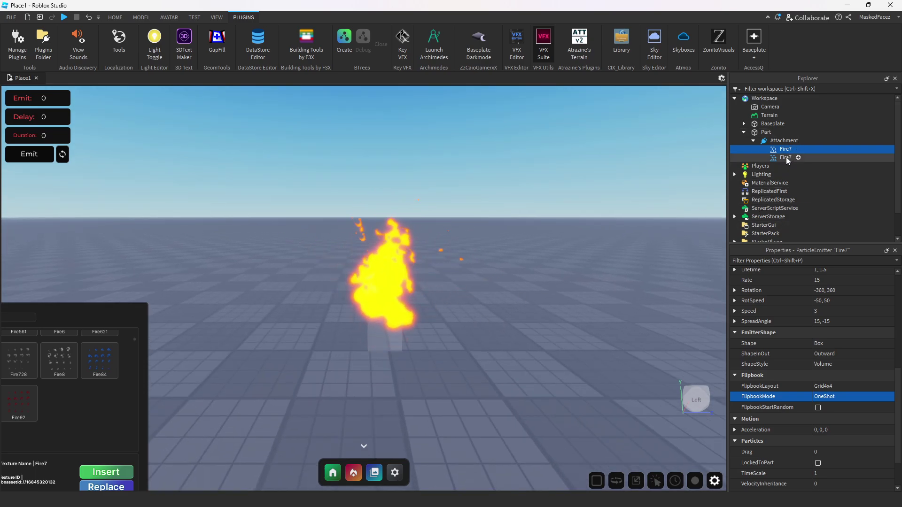
scroll(810, 317, "up", 3)
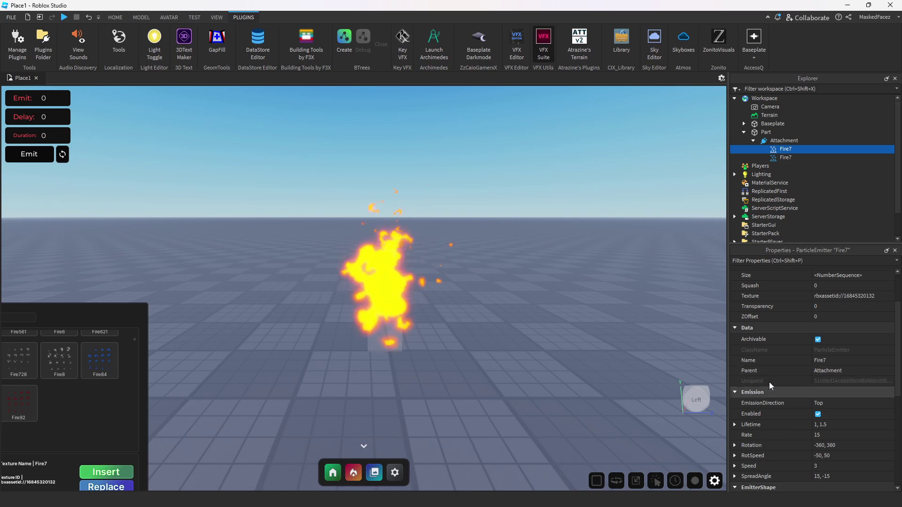
scroll(798, 357, "up", 4)
Step: Raise the starting value of the original Fire7's Size curve for a bigger flame
left_click(865, 308)
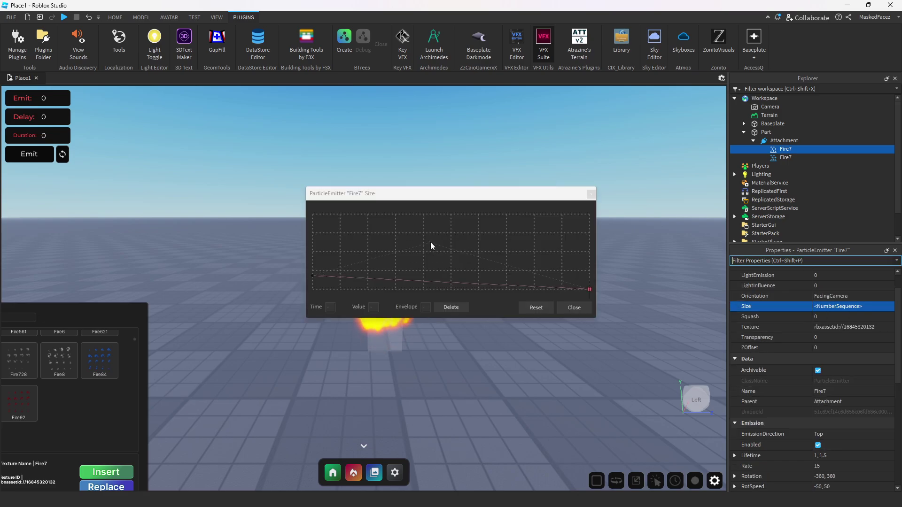
left_click_drag(458, 201, 565, 158)
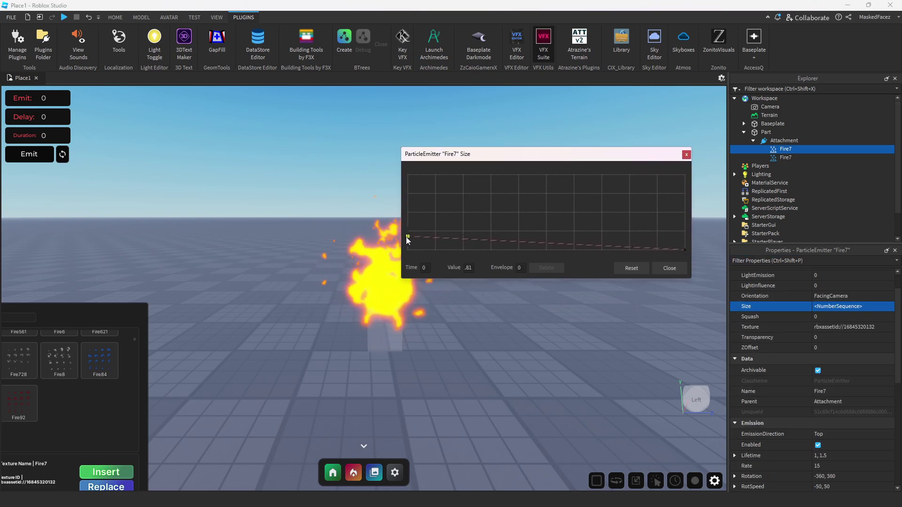
left_click_drag(406, 236, 405, 225)
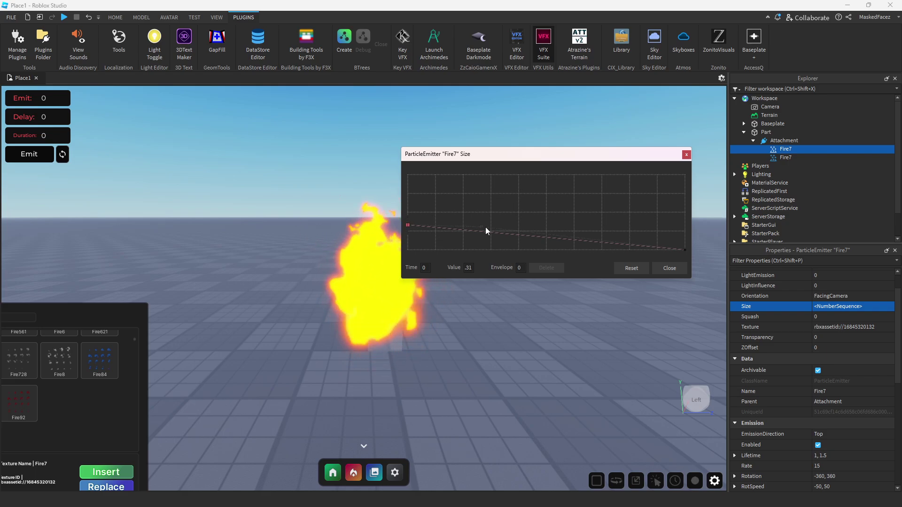
left_click(669, 268)
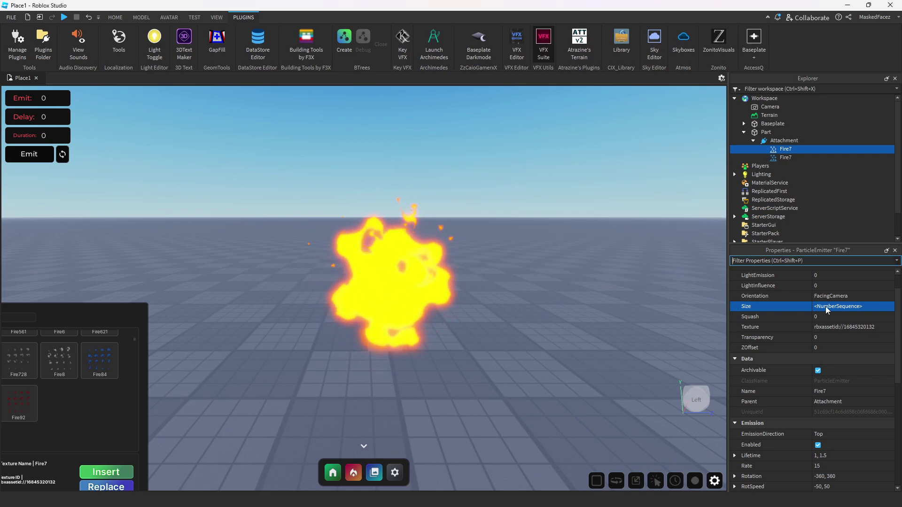
Step: Raise the end of Fire7's Squash curve to 0.9, then select both Fire7 emitters
left_click(873, 317)
left_click(887, 317)
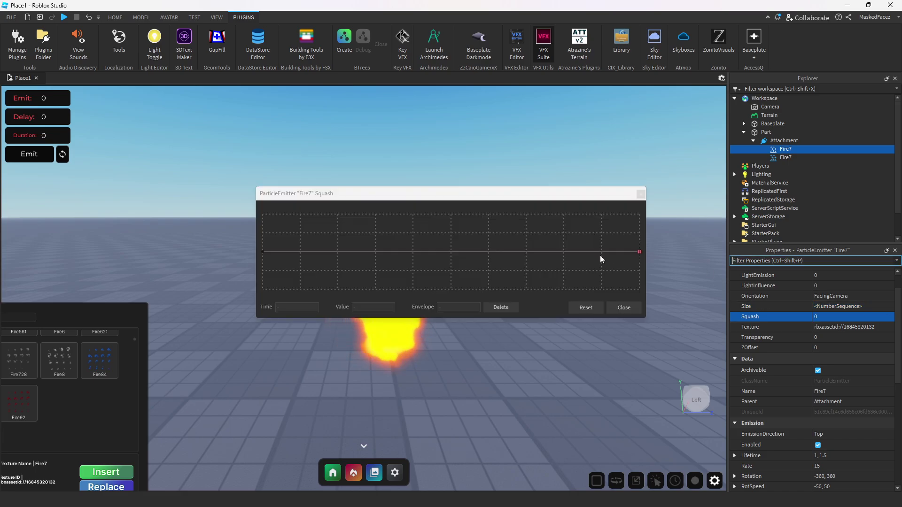
left_click(601, 252)
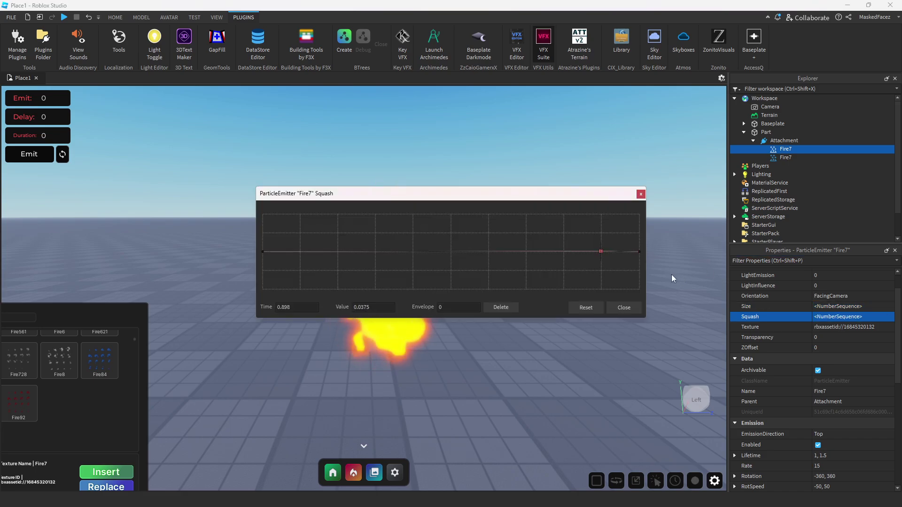
left_click(638, 253)
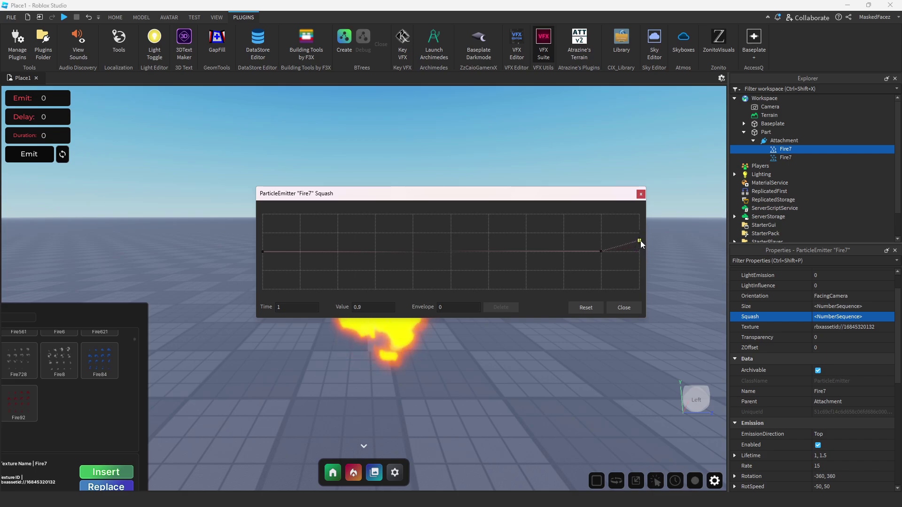
left_click(630, 308)
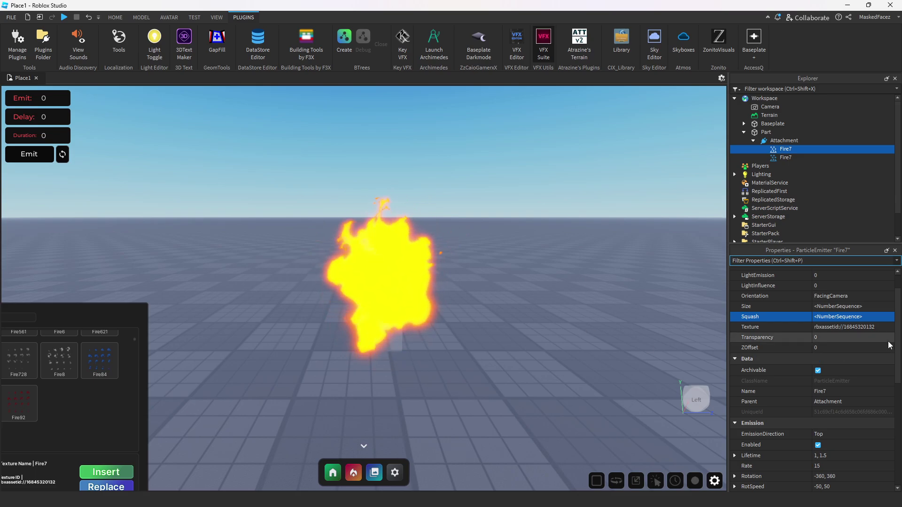
left_click(790, 159, "ctrl")
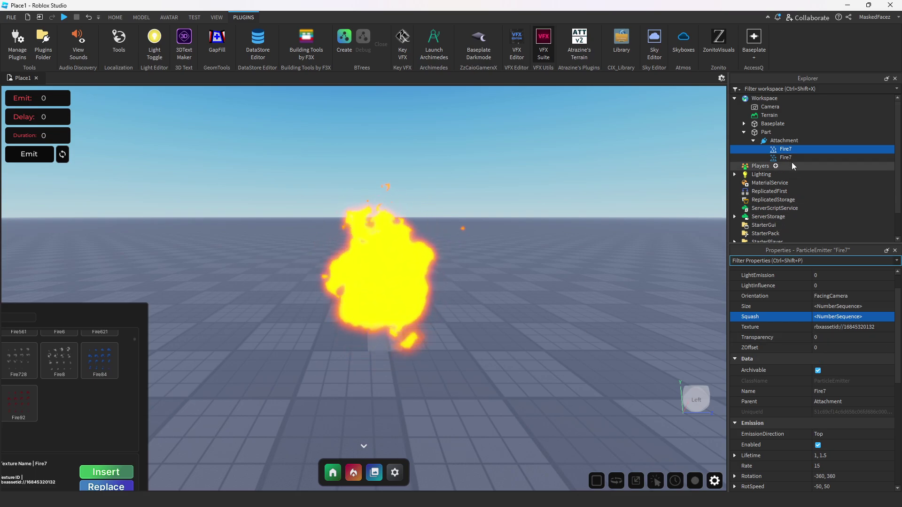
left_click(888, 337)
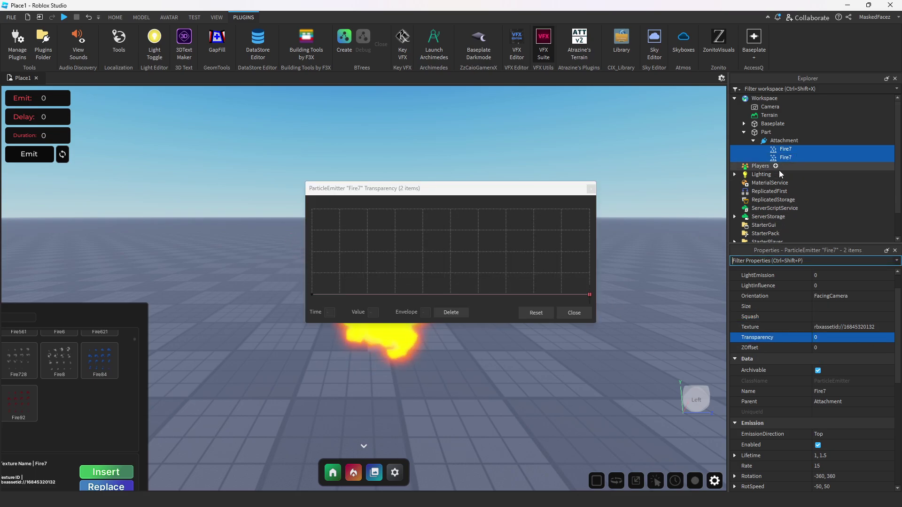
Step: Raise the Transparency sequence's end keypoint to 1 on both Fire7 emitters
left_click(589, 295)
left_click_drag(589, 296, 605, 169)
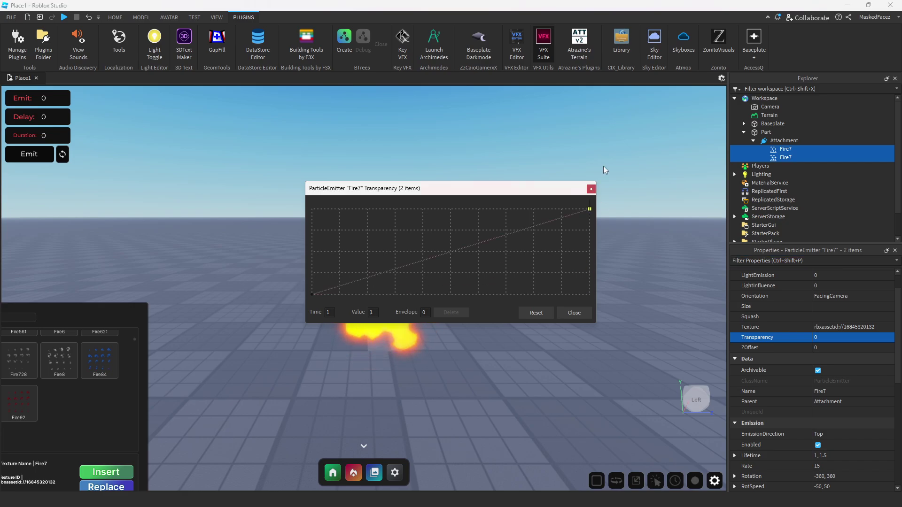
left_click(580, 314)
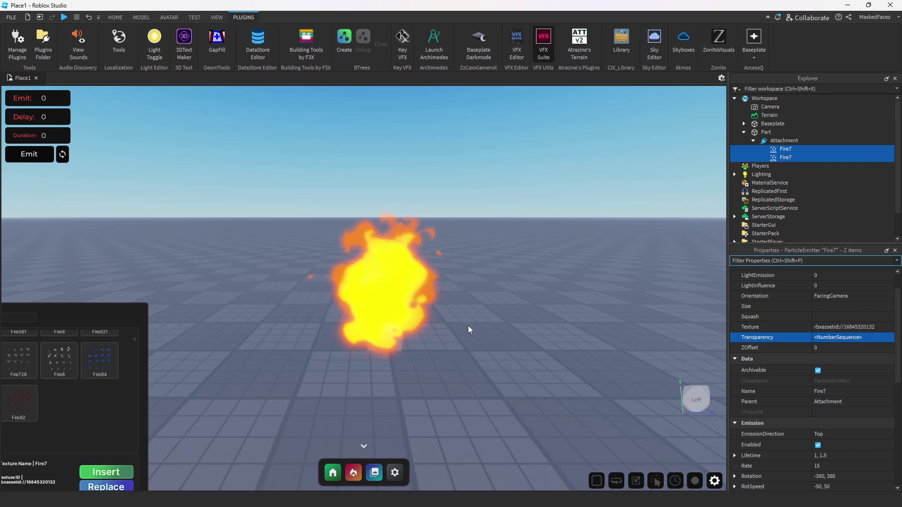
left_click_drag(127, 321, 215, 235)
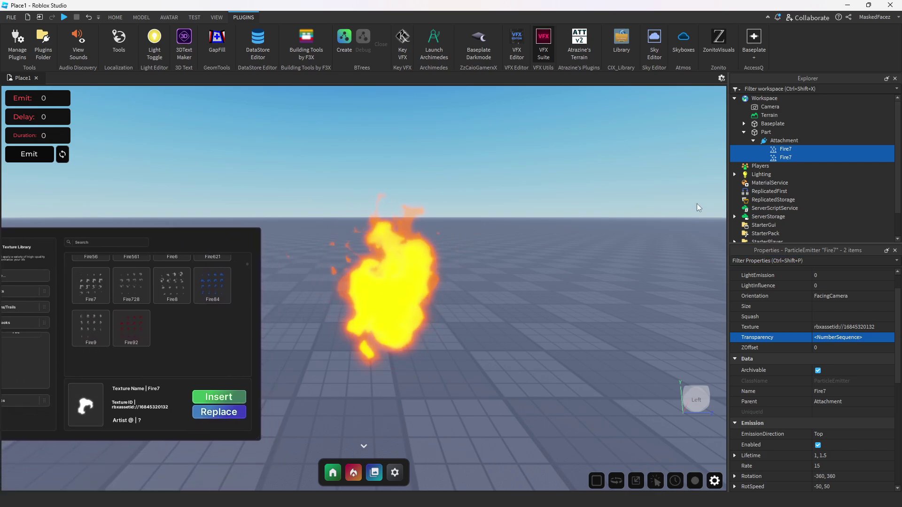
Step: Rename the second Fire7 to Base, toggle its Enabled off and on, then rename it Embers
left_click(787, 158)
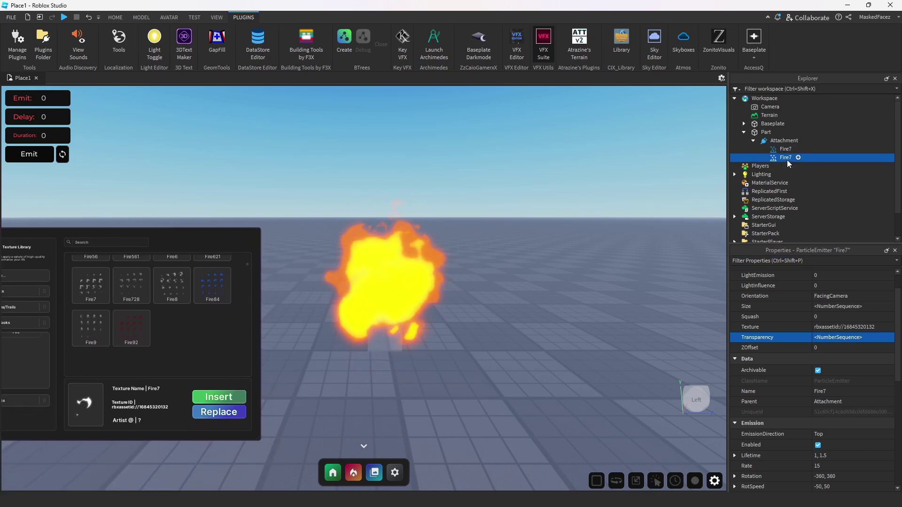
left_click(796, 159)
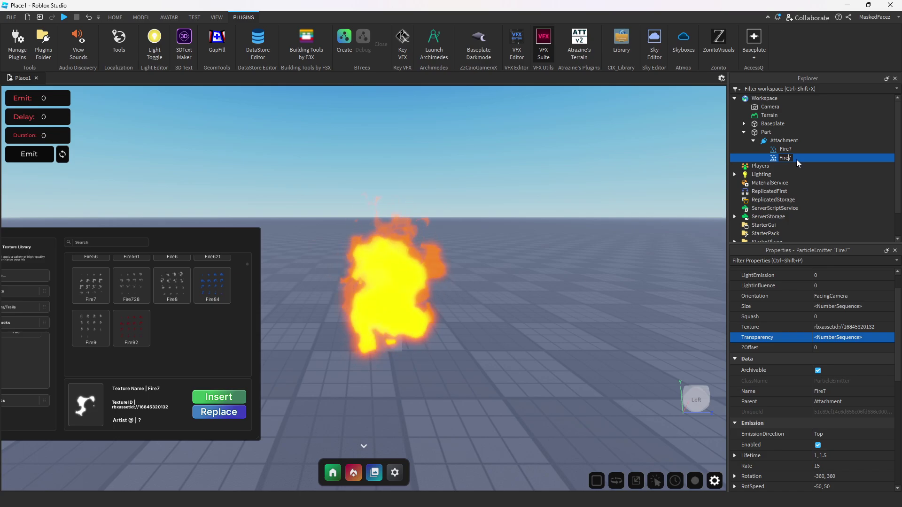
type("Ba")
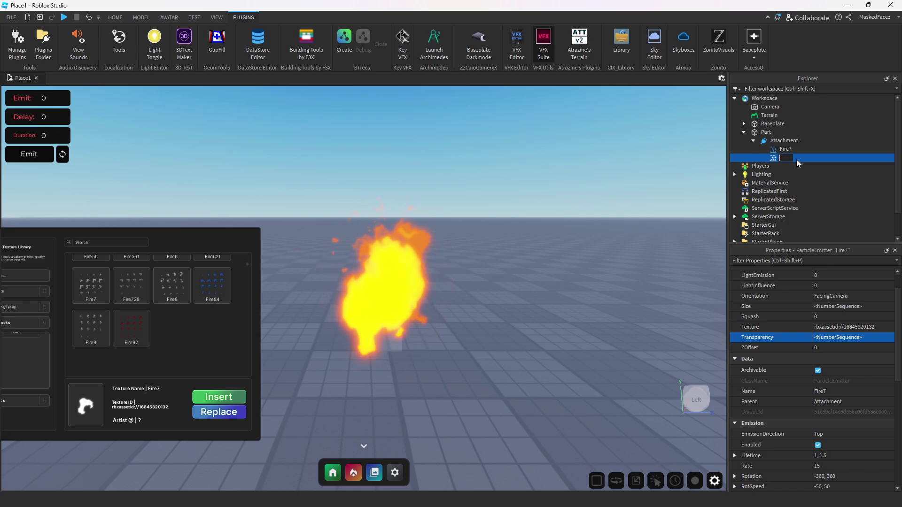
type("se")
key("Return")
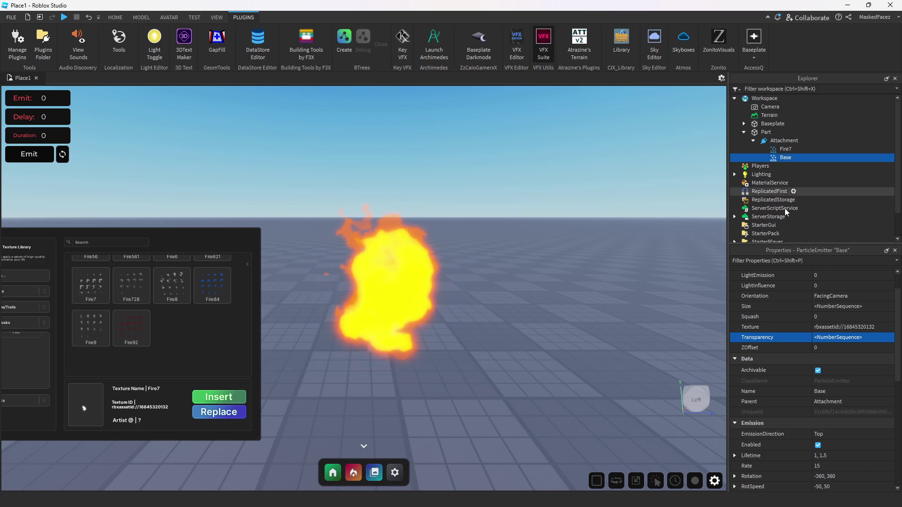
left_click(818, 446)
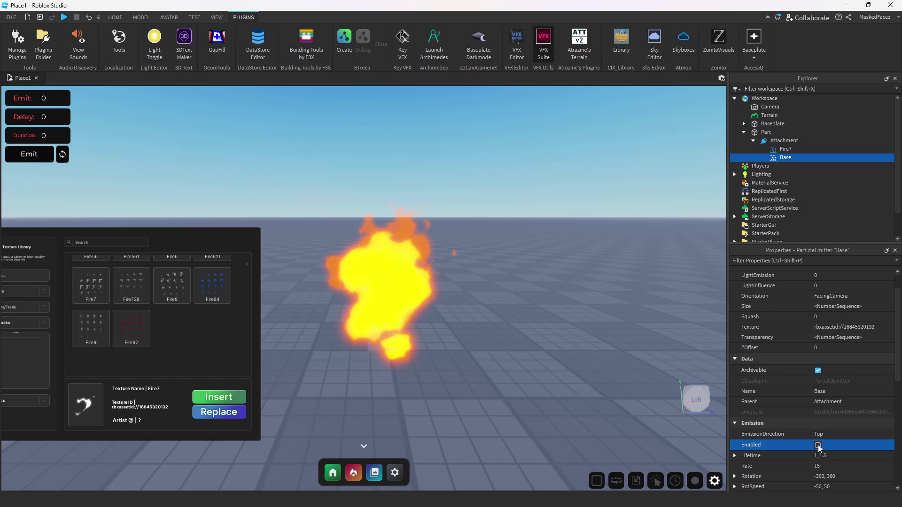
left_click(818, 445)
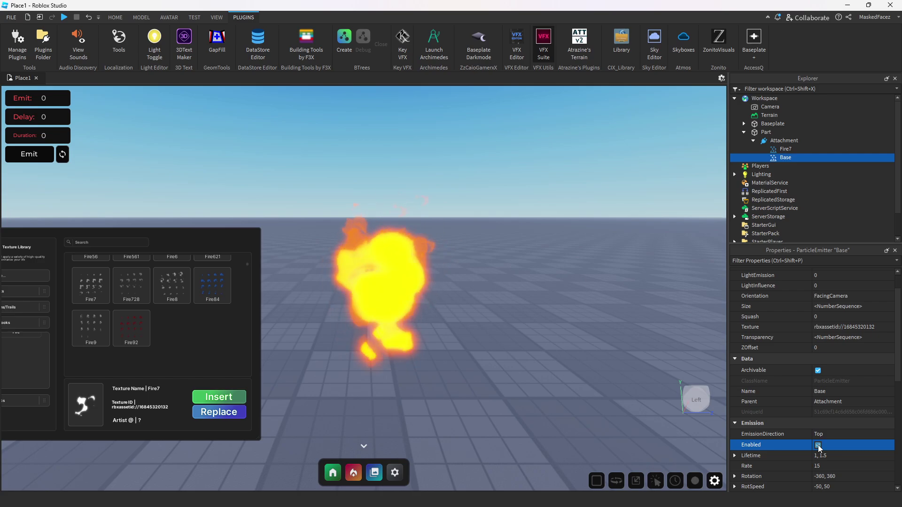
double_click(789, 159)
type("Embers")
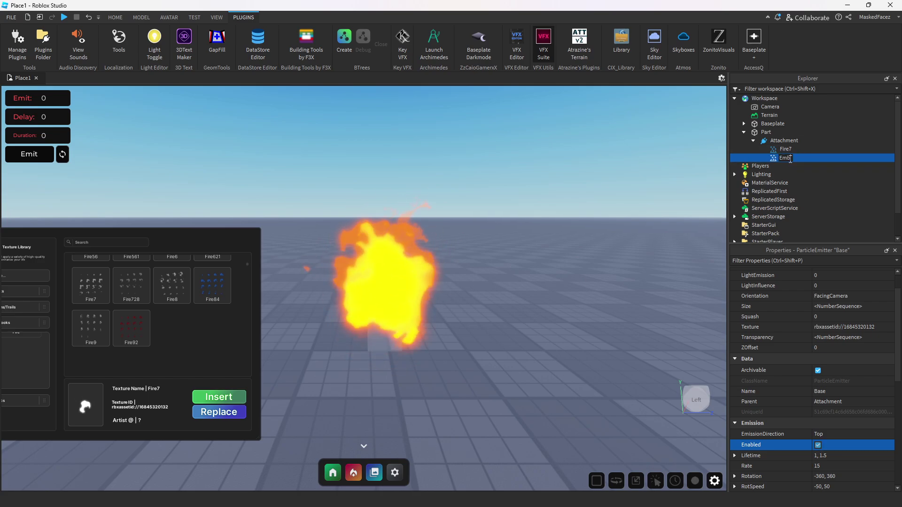
key("Return")
Step: Rename the remaining Fire7 emitter to Base and duplicate it with Ctrl+D
left_click(790, 149)
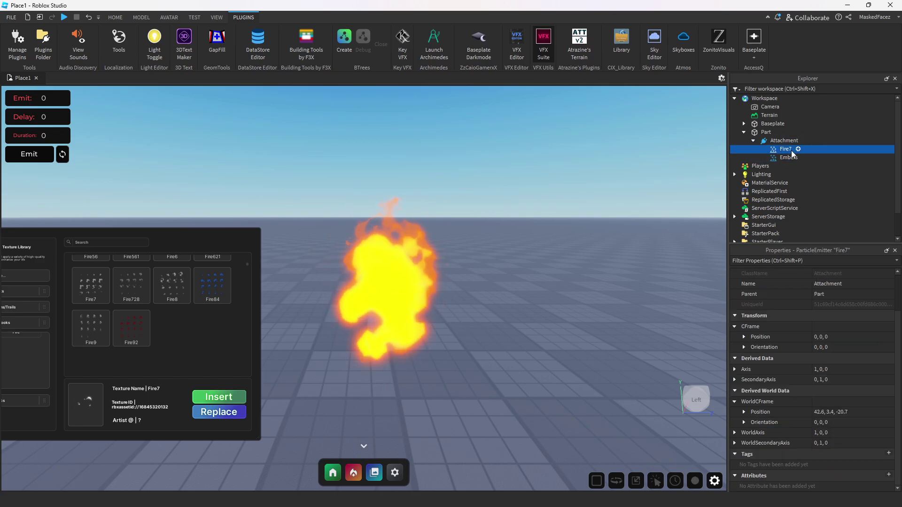
double_click(787, 149)
type("Base")
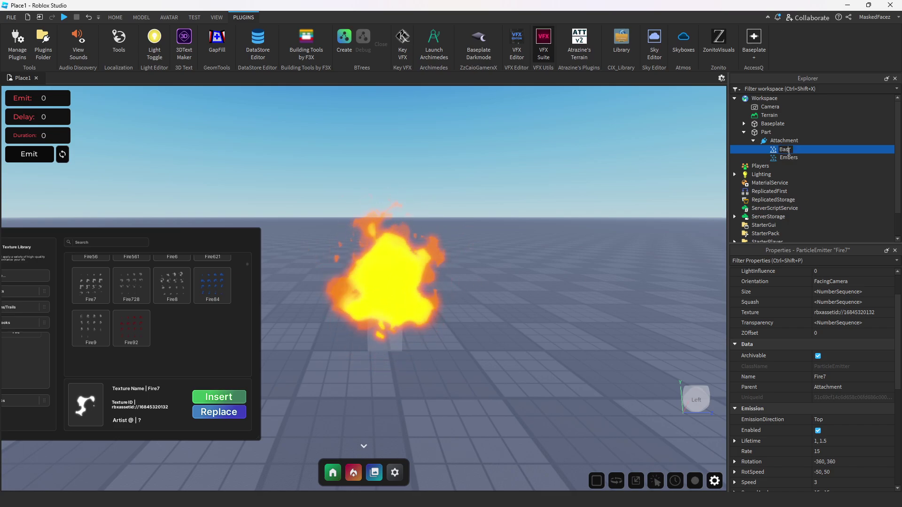
key("Return")
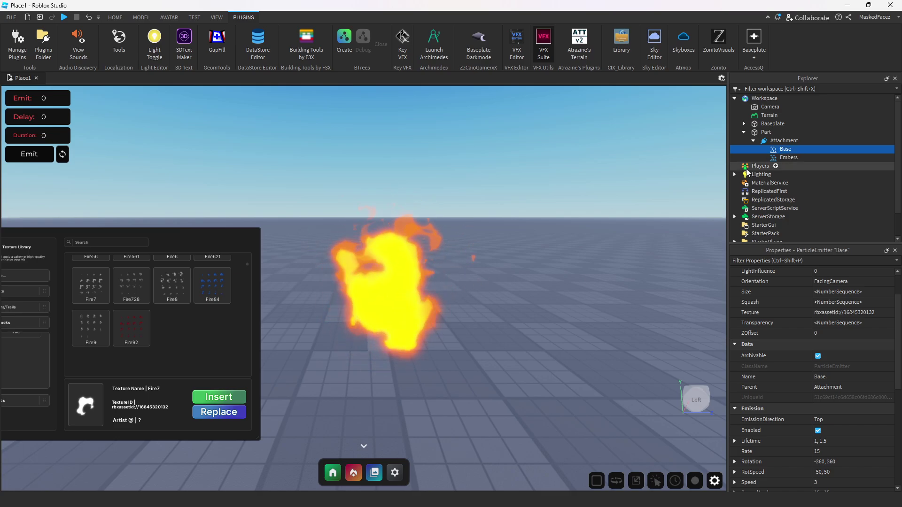
key("ctrl+d")
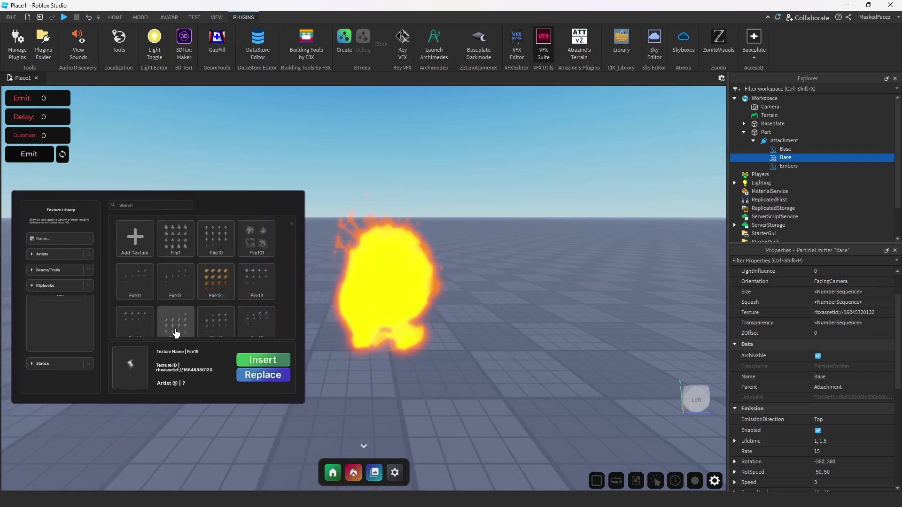
Step: Preview flipbooks Fire13 through Fire29, then apply Fire31 to the duplicated emitter
left_click(256, 295)
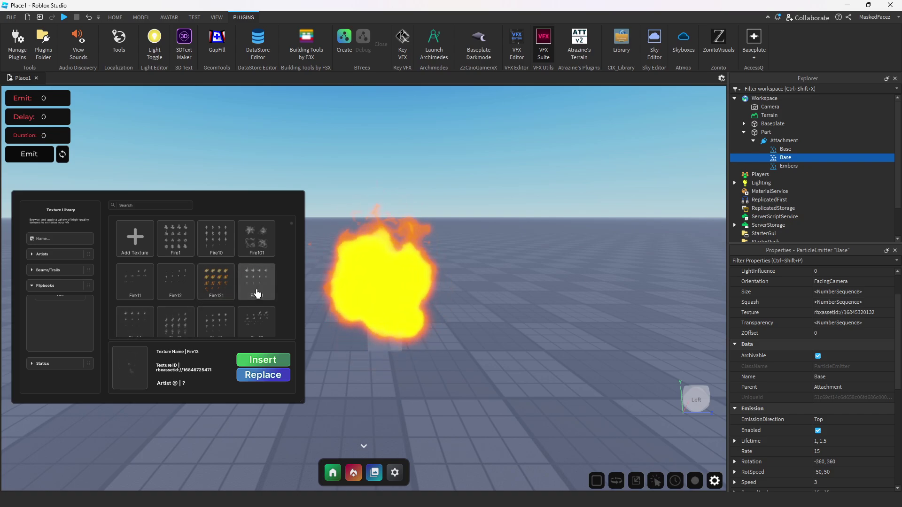
scroll(257, 295, "down", 2)
left_click(190, 303)
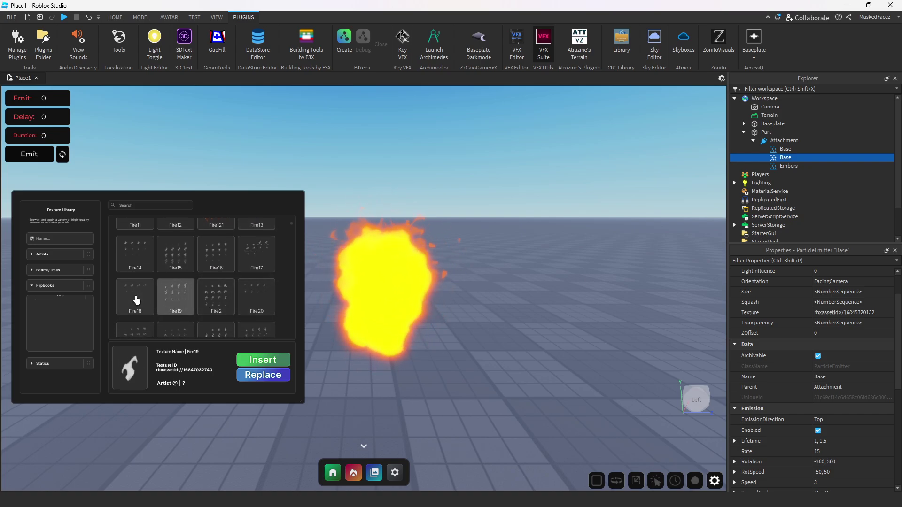
scroll(137, 291, "down", 3)
left_click(176, 277)
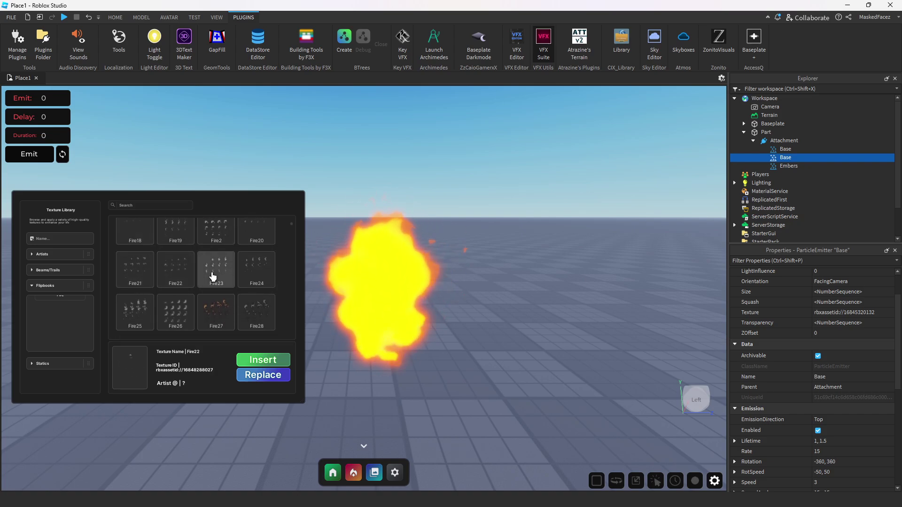
left_click(256, 265)
scroll(239, 301, "down", 3)
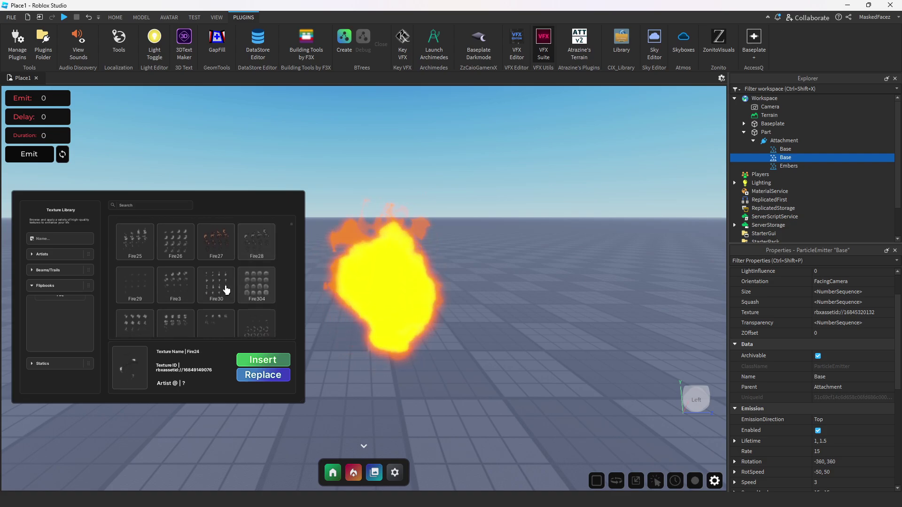
left_click(141, 287)
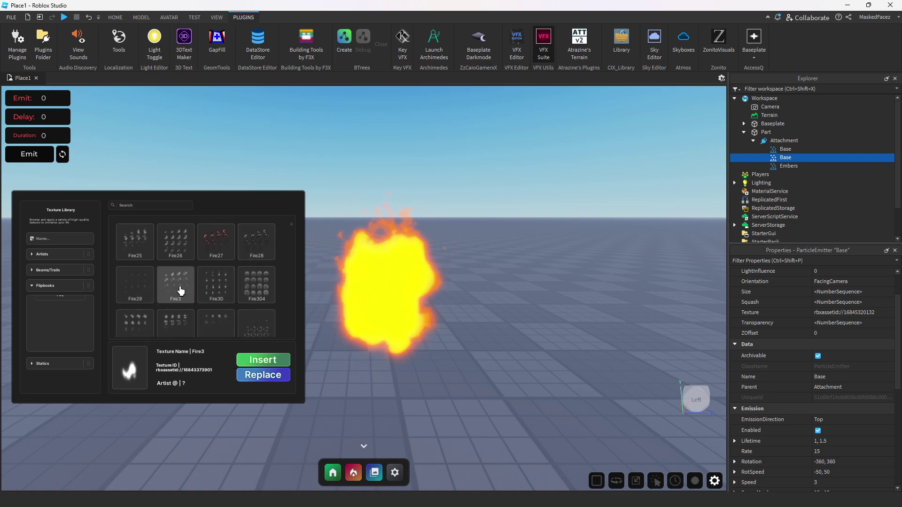
left_click(135, 325)
left_click(214, 330)
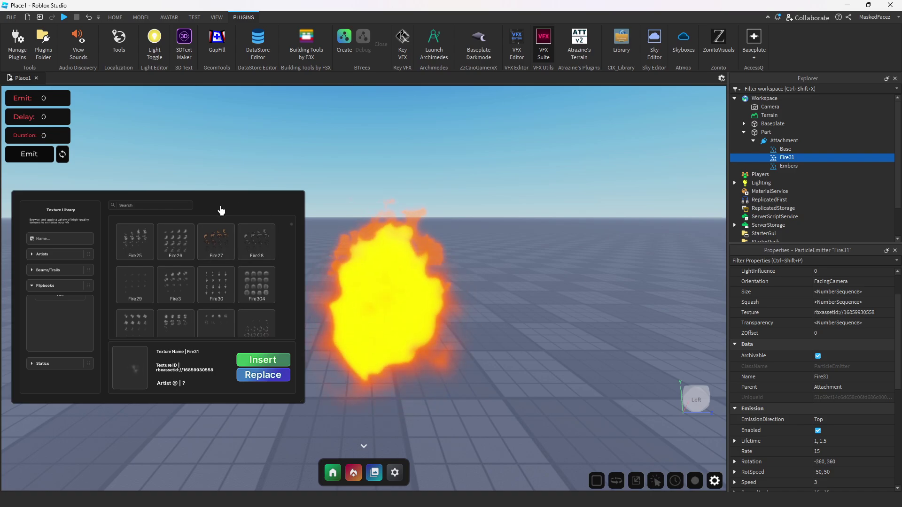
left_click_drag(221, 210, 67, 251)
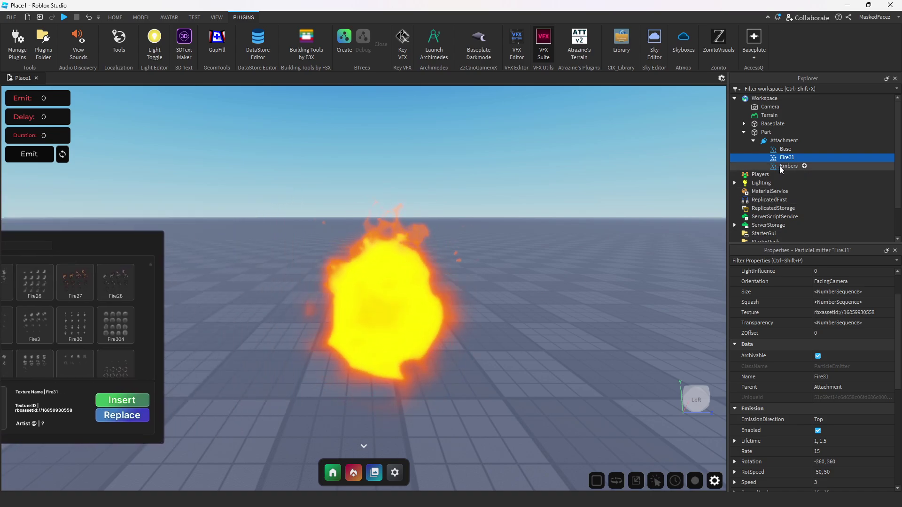
scroll(835, 304, "up", 2)
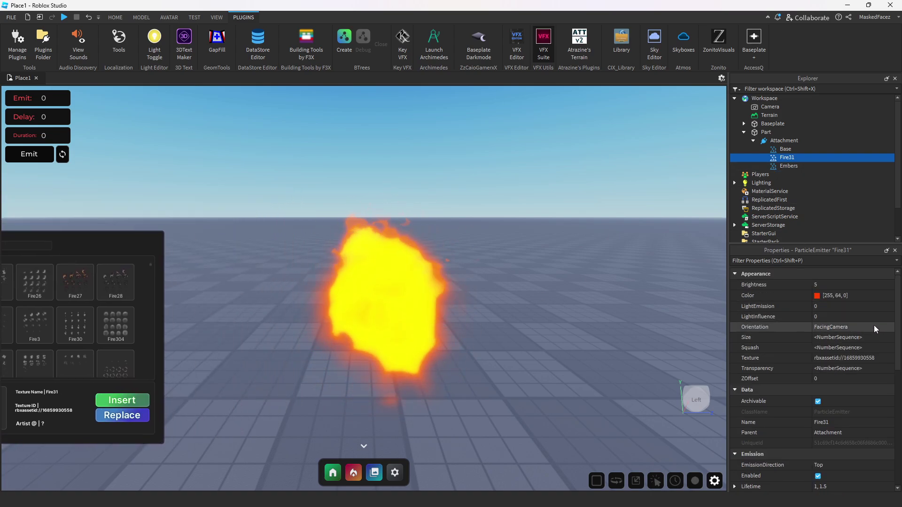
Step: Inspect Fire31's Size curve, selecting its starting keypoint
left_click(845, 337)
left_click(889, 337)
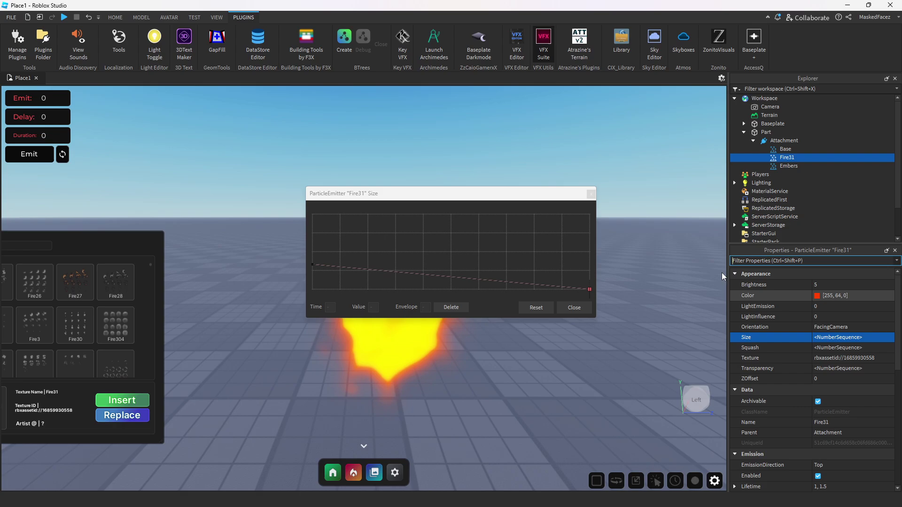
left_click_drag(482, 198, 651, 121)
left_click(482, 187)
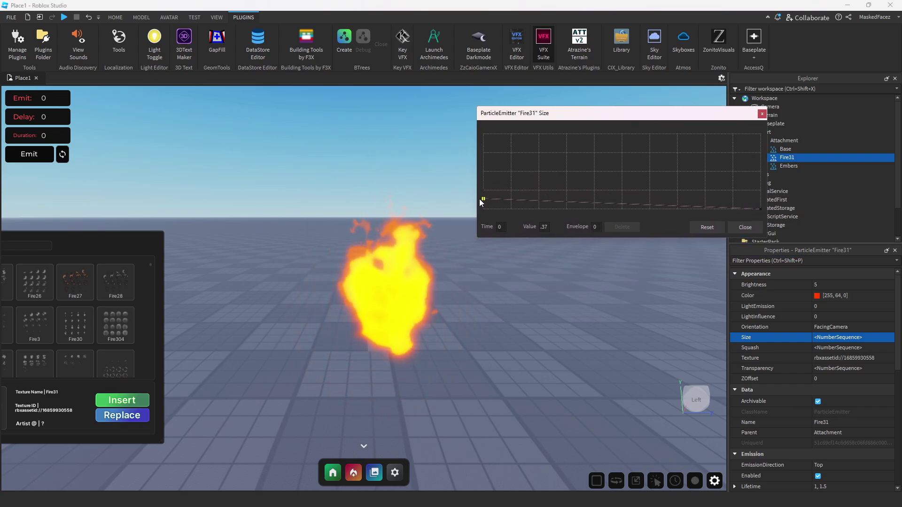
left_click(745, 227)
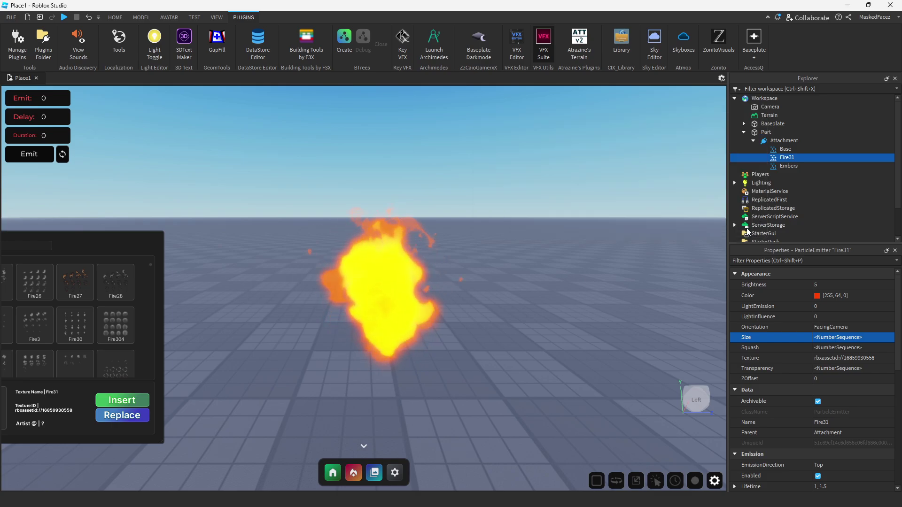
Step: With Base, Fire31 and Embers selected, set LightEmission to 1, then slide it down to 0
left_click(790, 165, "ctrl")
left_click(784, 150, "ctrl")
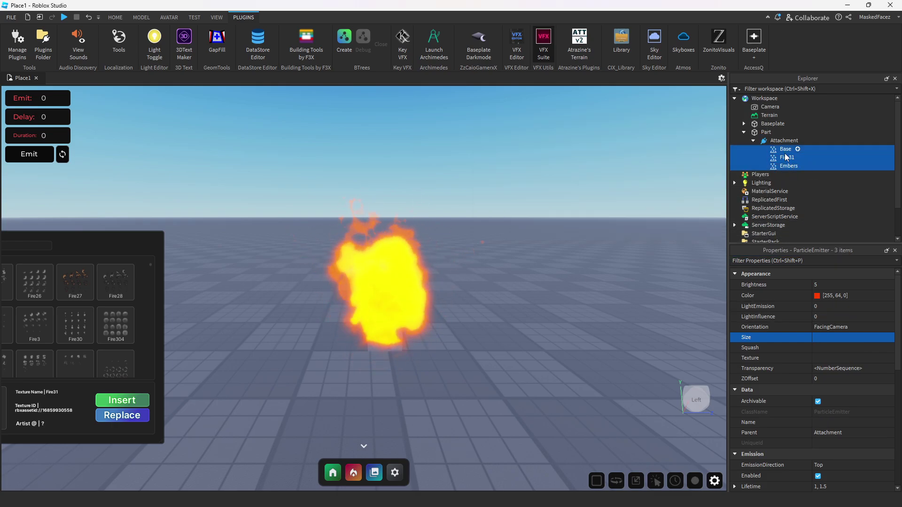
left_click(841, 306)
type("1")
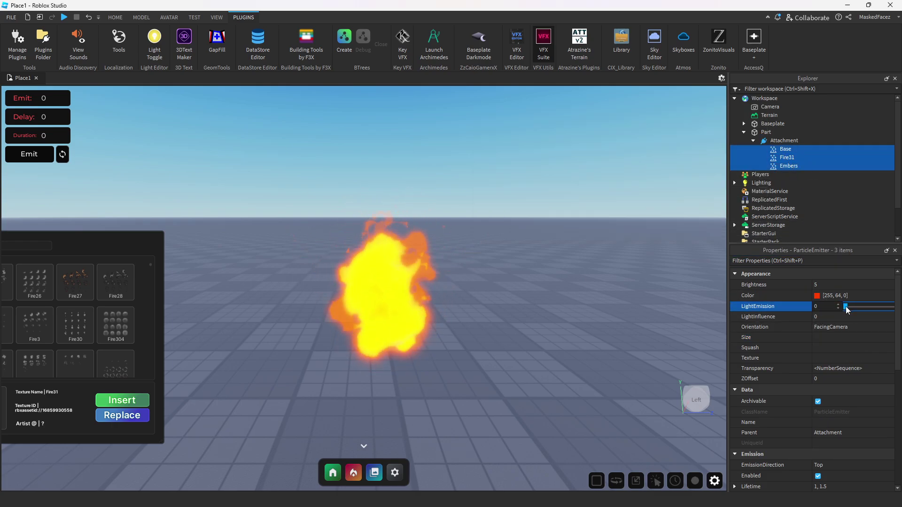
key("Return")
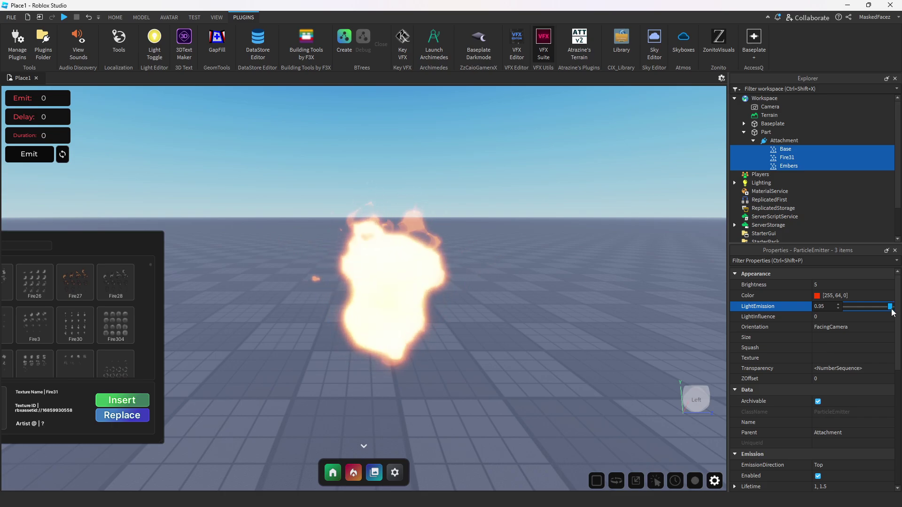
left_click_drag(892, 306, 703, 308)
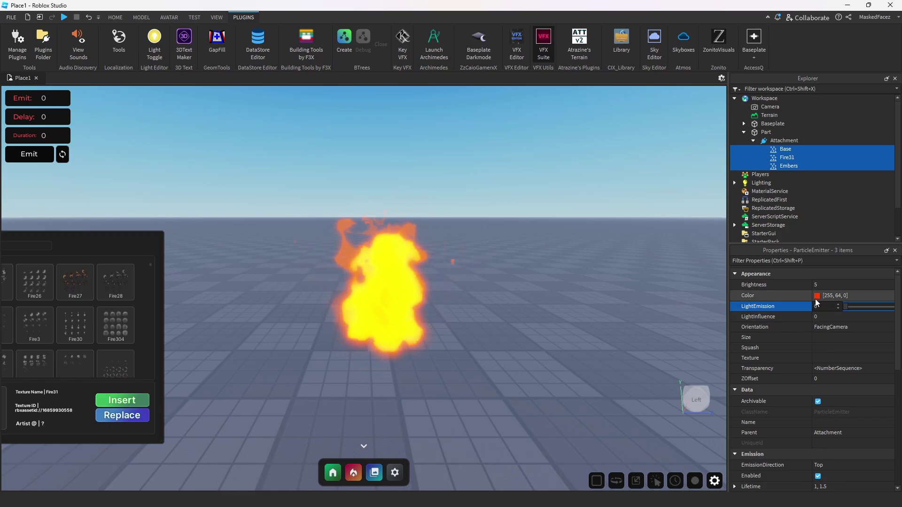
Step: Select Fire31 and darken its Color to 214, 54, 0 in the colour picker
left_click(783, 167)
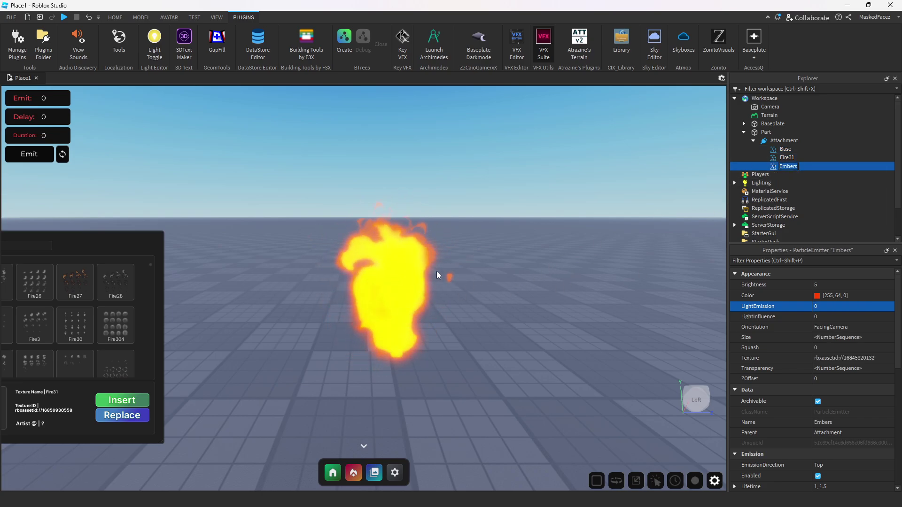
left_click(784, 149)
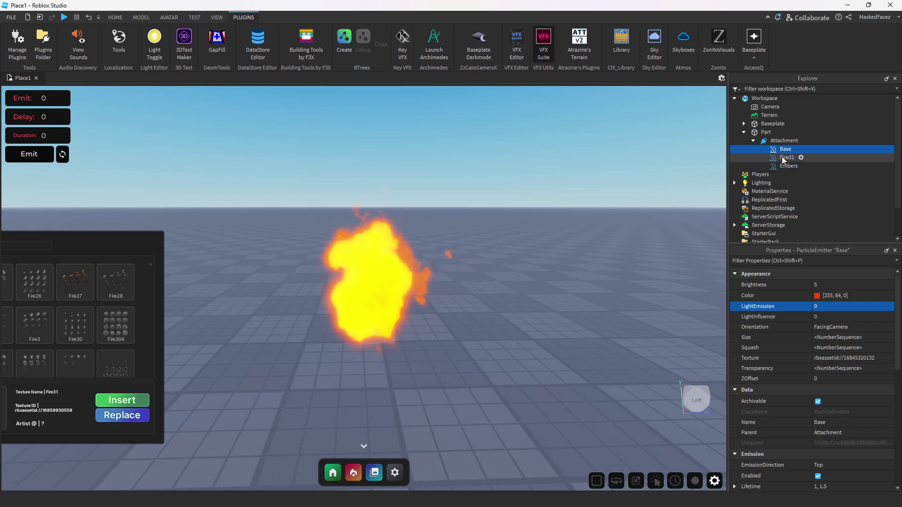
left_click(787, 158)
left_click(761, 296)
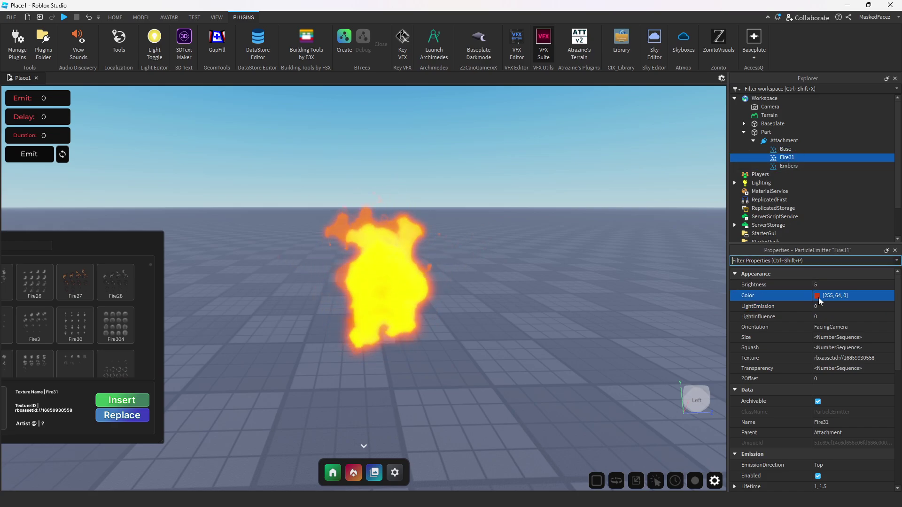
left_click(815, 295)
key("ctrl+c")
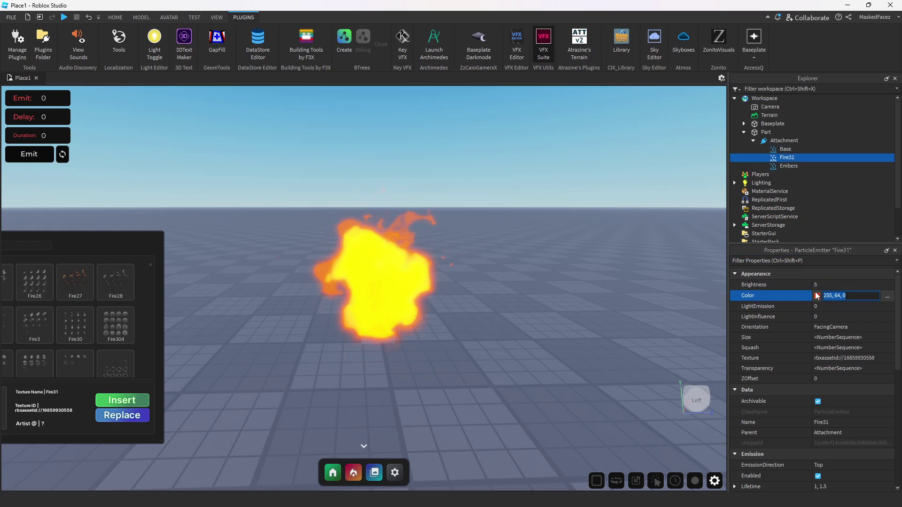
left_click(818, 296)
left_click_drag(540, 153, 691, 157)
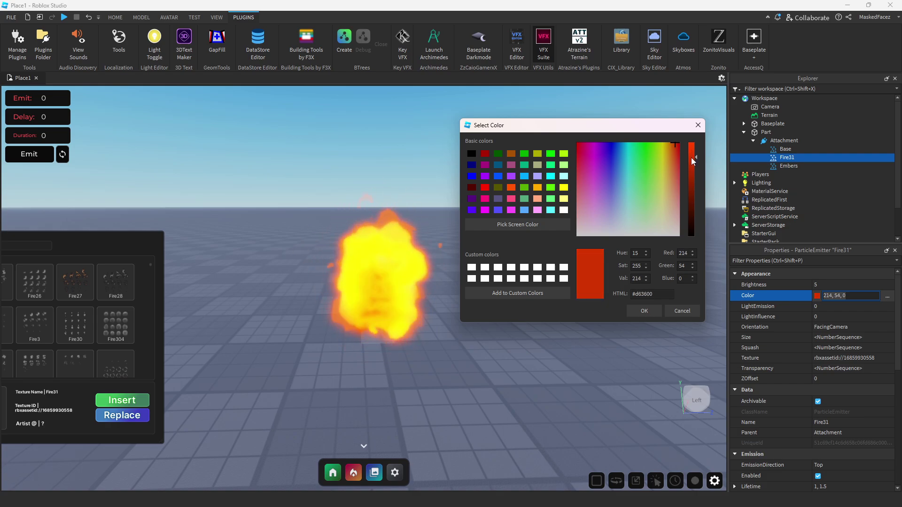
left_click(679, 309)
left_click(818, 295)
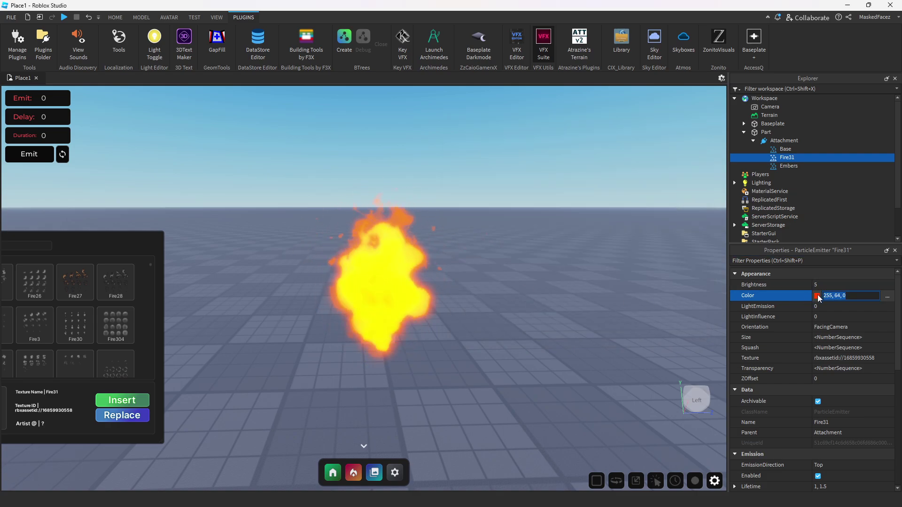
left_click_drag(538, 158, 670, 134)
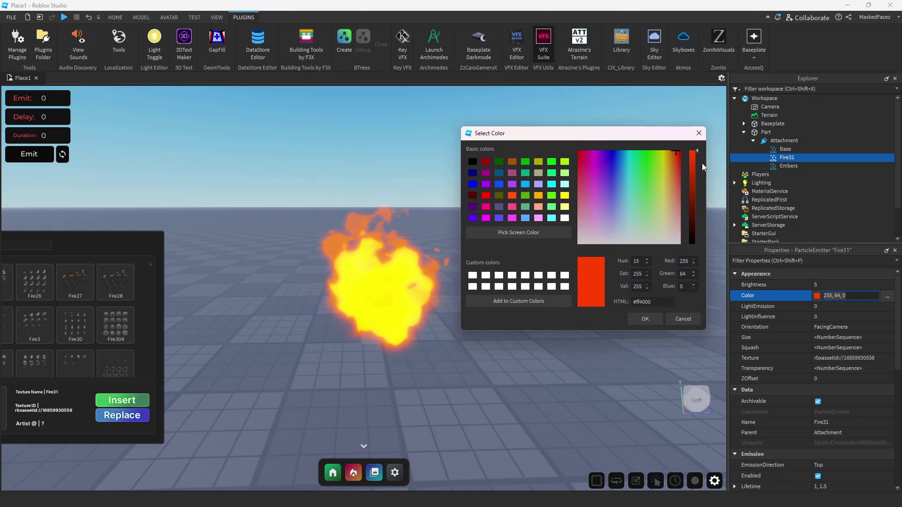
left_click_drag(692, 169, 692, 166)
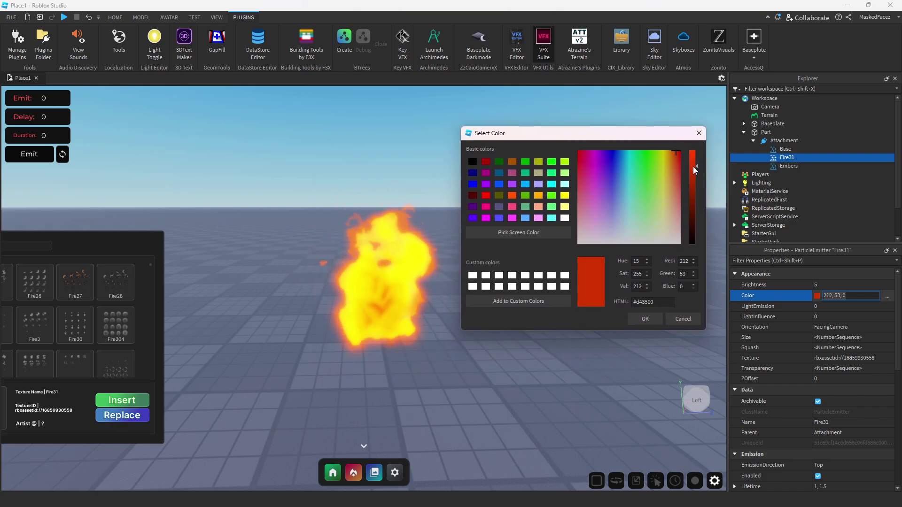
left_click(645, 319)
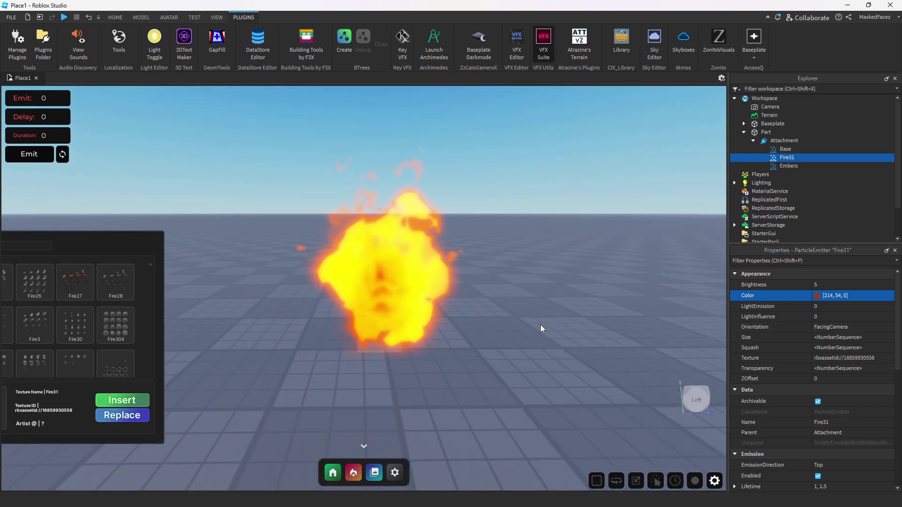
Step: Set Fire31's emission Rate to 20 and Speed to 3.5
scroll(826, 373, "down", 3)
scroll(827, 376, "down", 1)
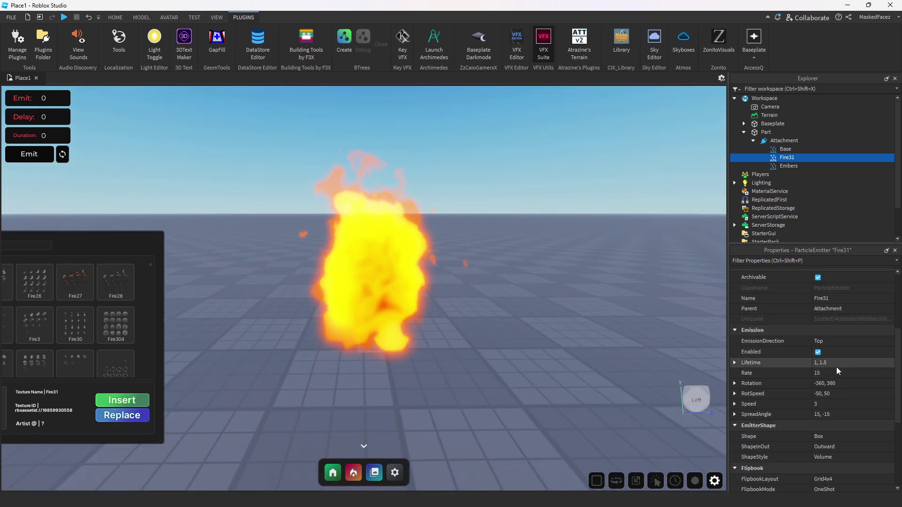
left_click(830, 373)
type("20")
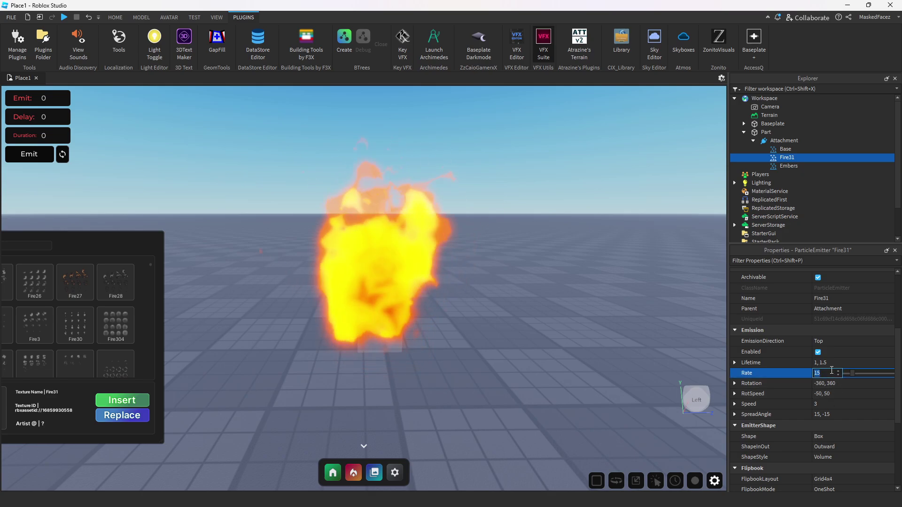
key("Return")
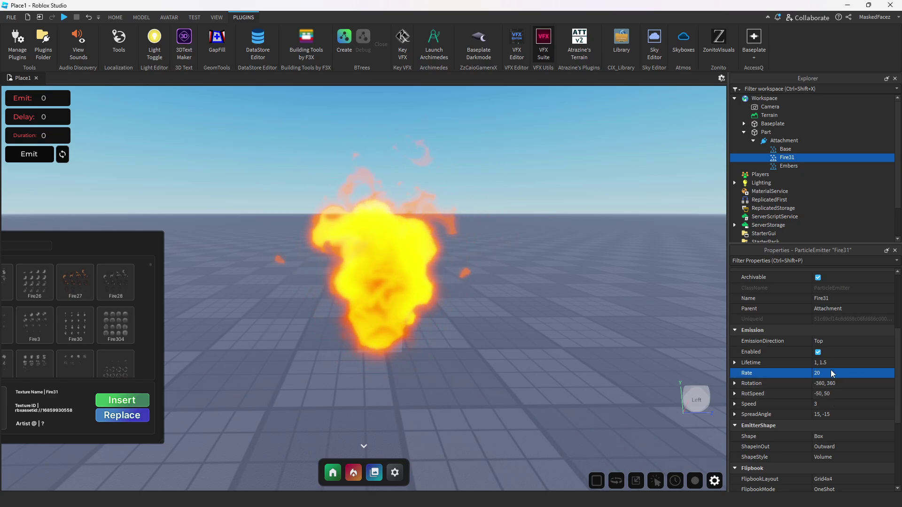
left_click(836, 405)
type(".5")
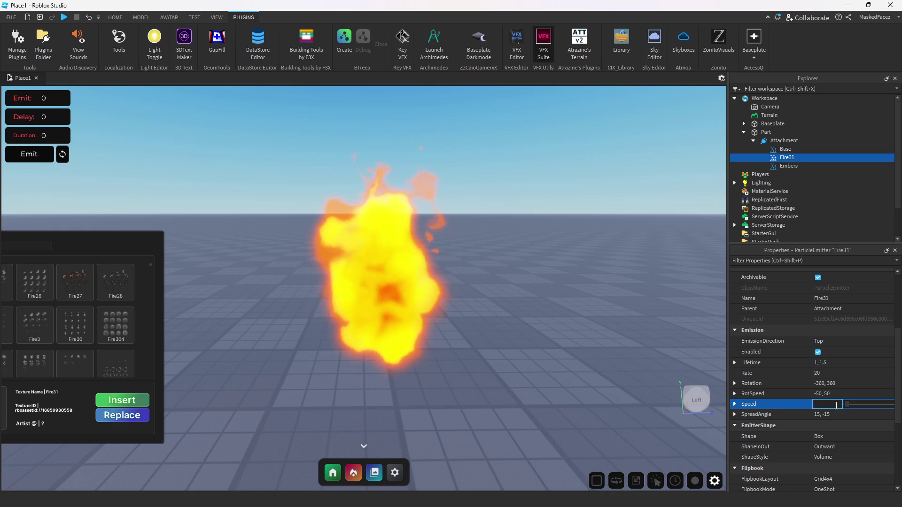
key("Return")
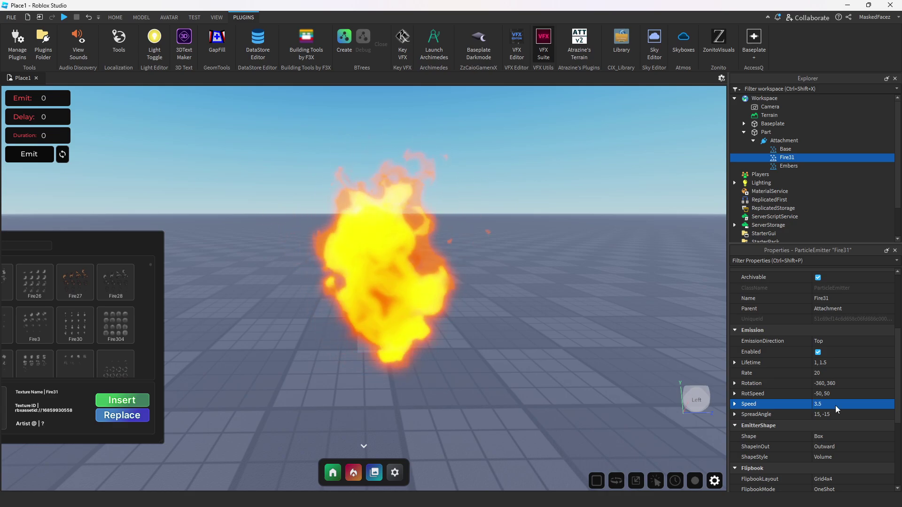
Step: Clear the Fire31 selection and select the Embers emitter instead
scroll(557, 351, "down", 3)
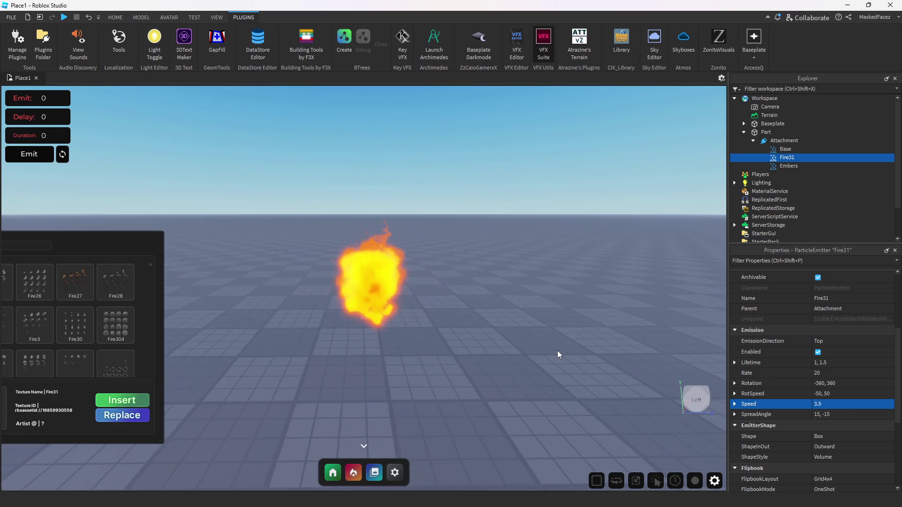
right_click(557, 350)
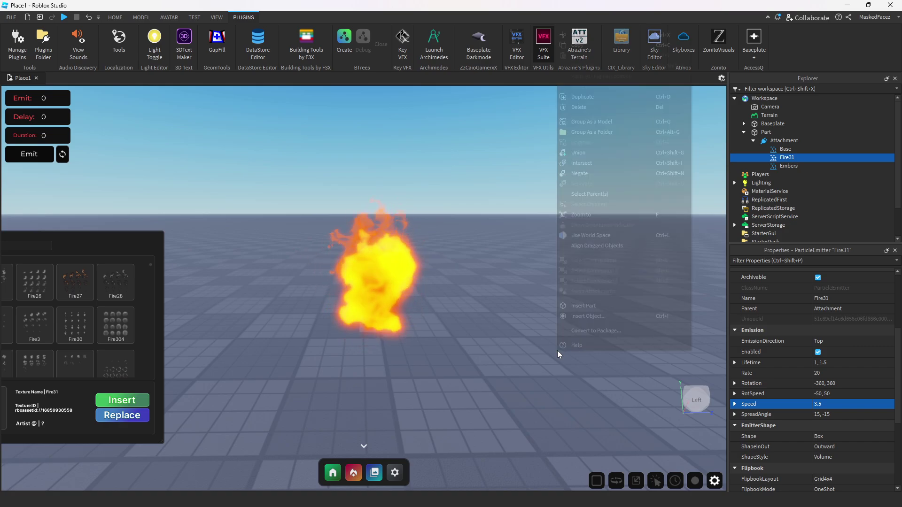
left_click(454, 320)
left_click(455, 319)
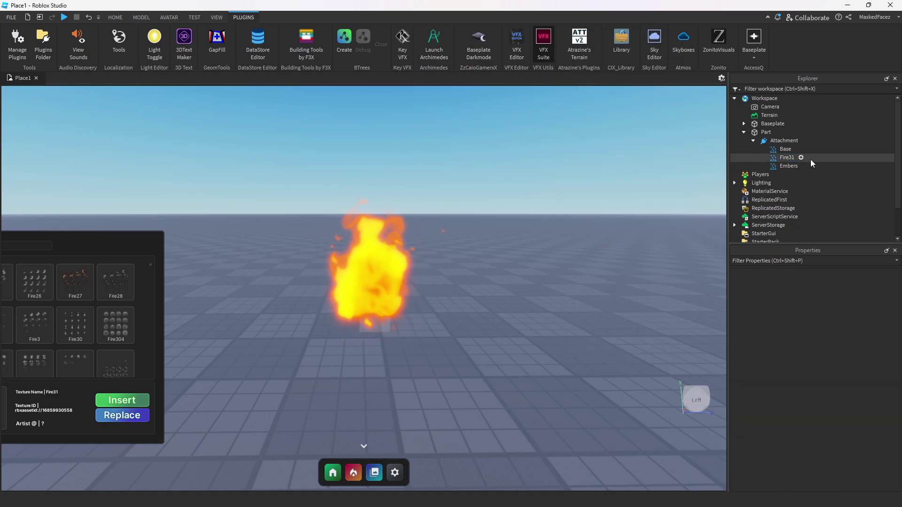
left_click(791, 168)
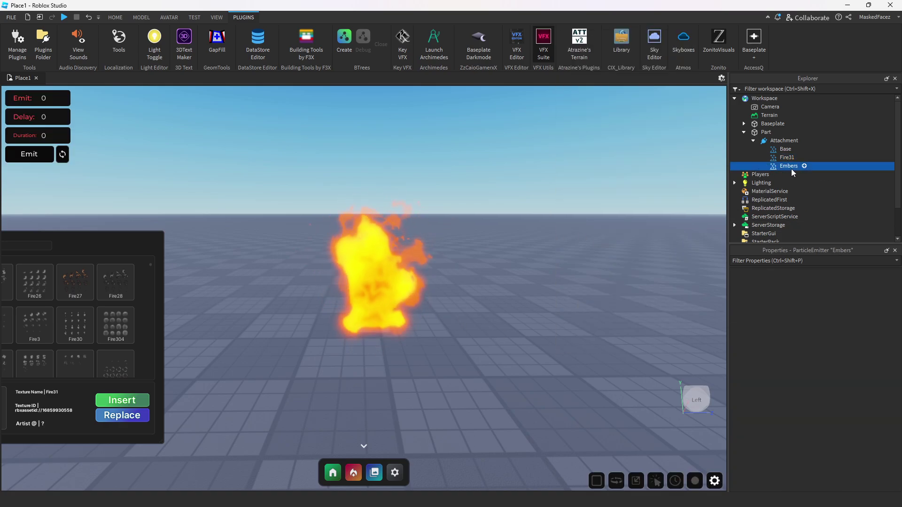
left_click_drag(184, 233, 227, 219)
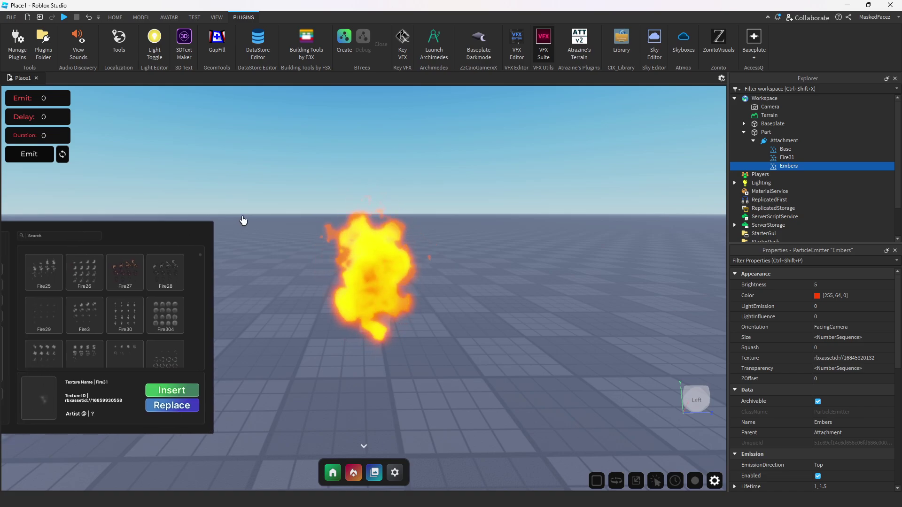
Step: Insert a new ParticleEmitter under the Attachment with LightInfluence 0 and Brightness 5
left_click(798, 143)
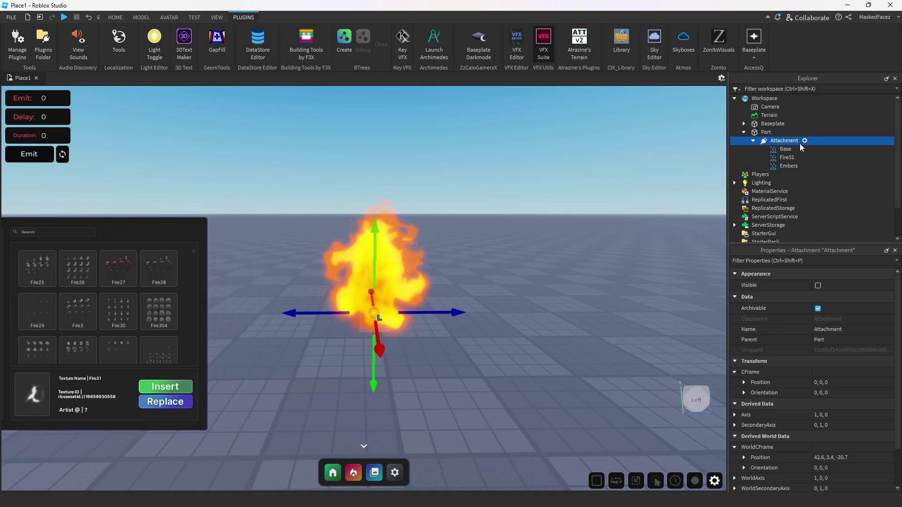
left_click(804, 140)
left_click(771, 176)
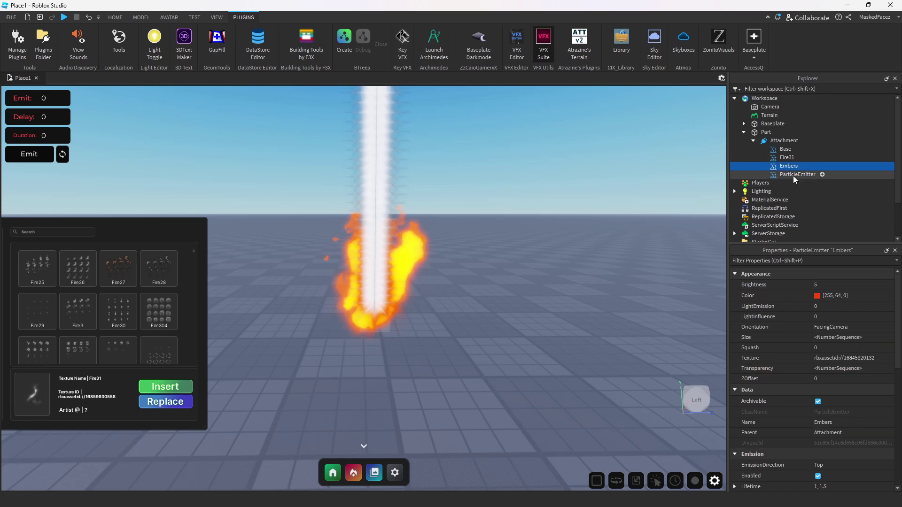
left_click(853, 307)
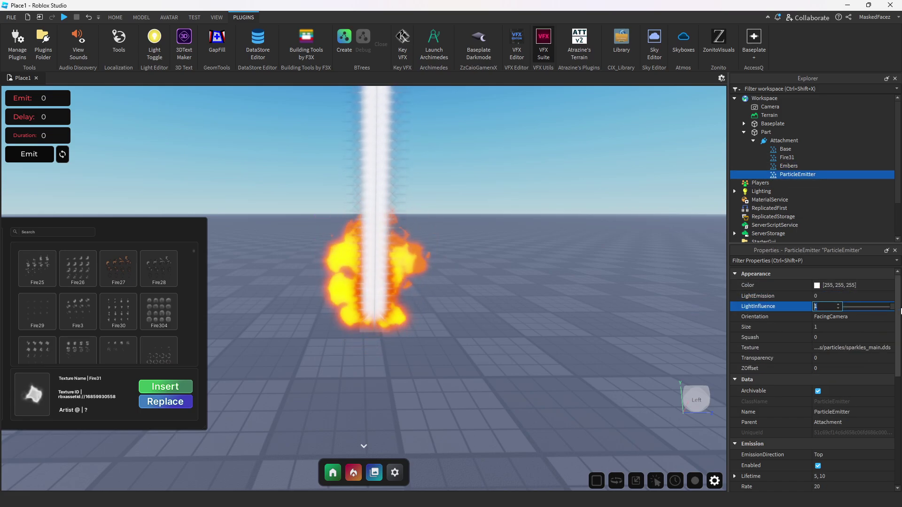
type("0")
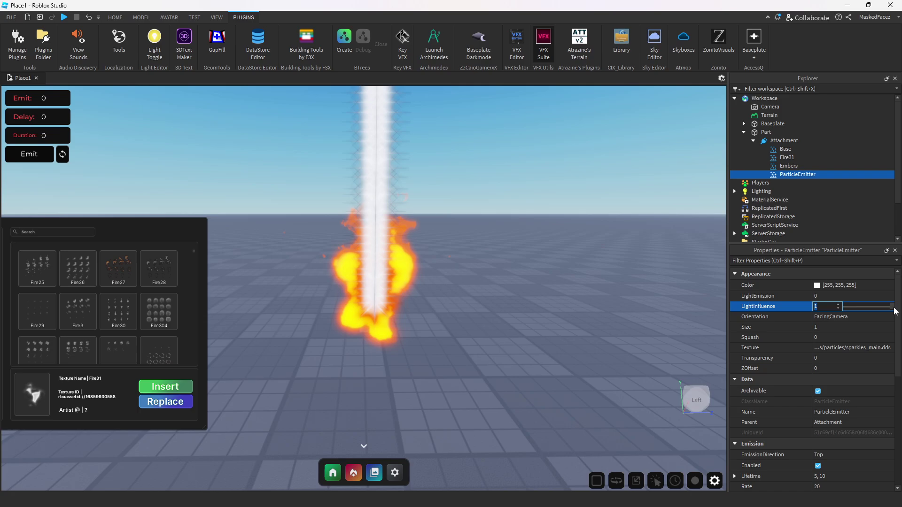
key("Return")
left_click(832, 285)
type("5")
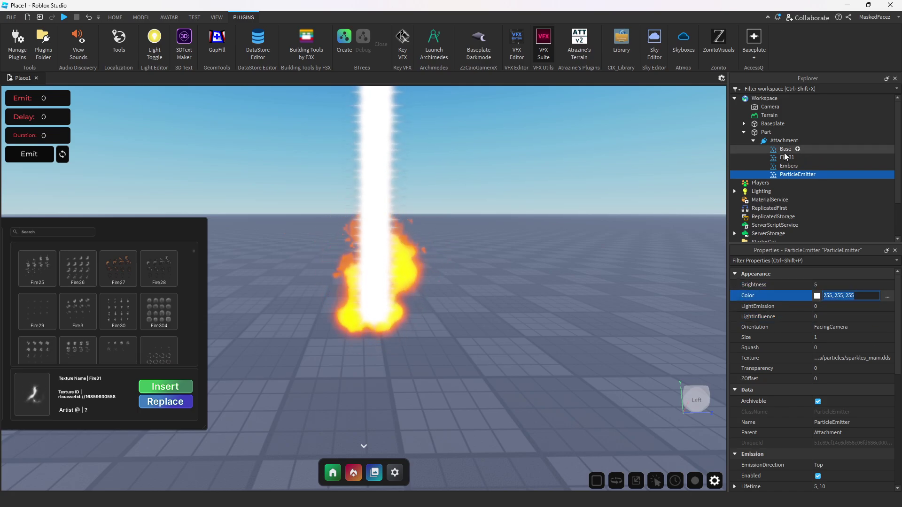
Step: Copy the Embers colour and paste 255, 64, 0 into the new emitter's Color
left_click(789, 165)
left_click(858, 295)
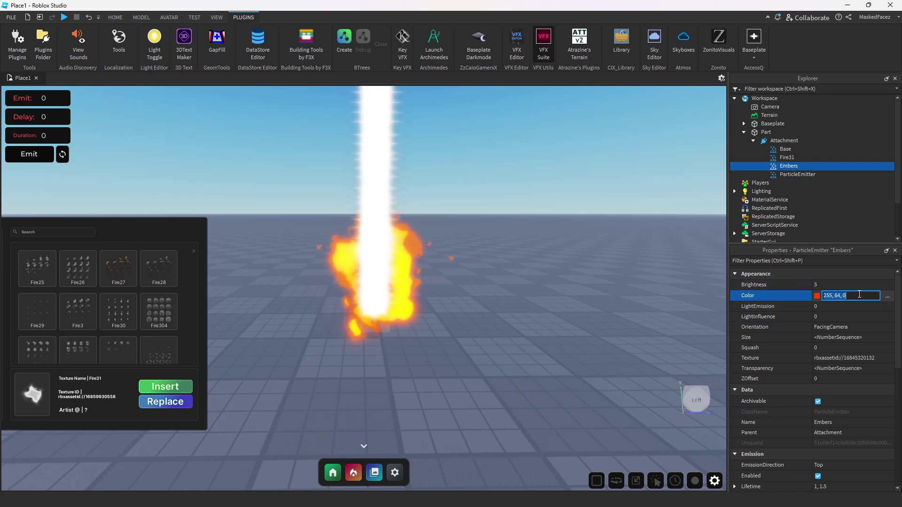
left_click(797, 174)
left_click(867, 296)
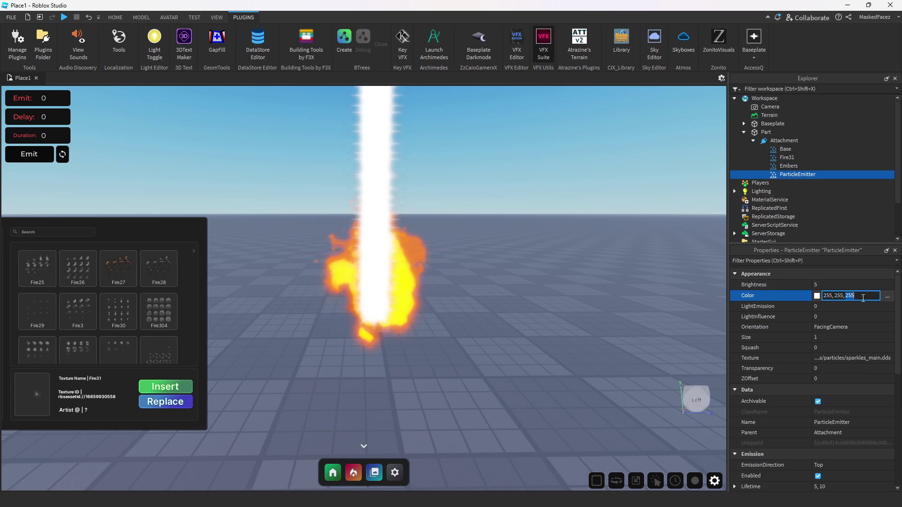
key("ctrl+v")
key("Return")
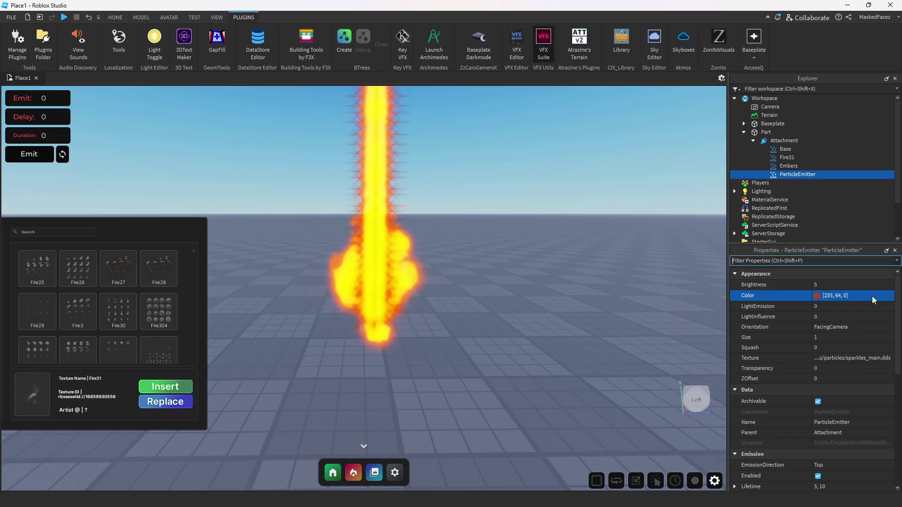
Step: Shape the new emitter's Size curve: start at 0, peak early near 0.69, return to 0
left_click(833, 337)
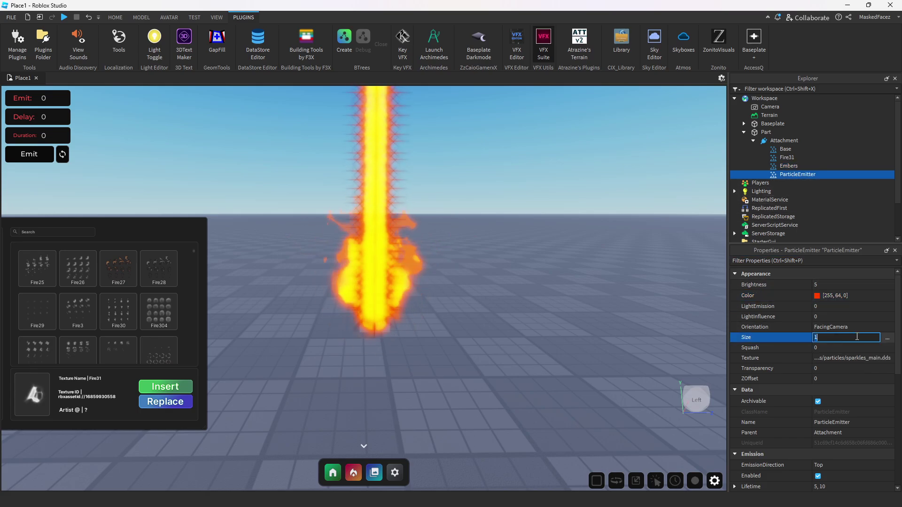
left_click(886, 338)
left_click_drag(499, 201, 630, 188)
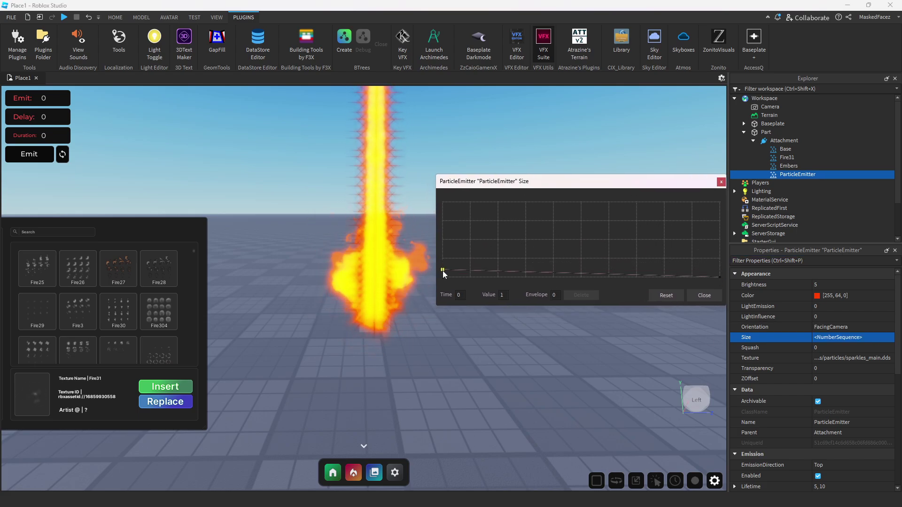
left_click_drag(442, 270, 444, 282)
left_click(498, 275)
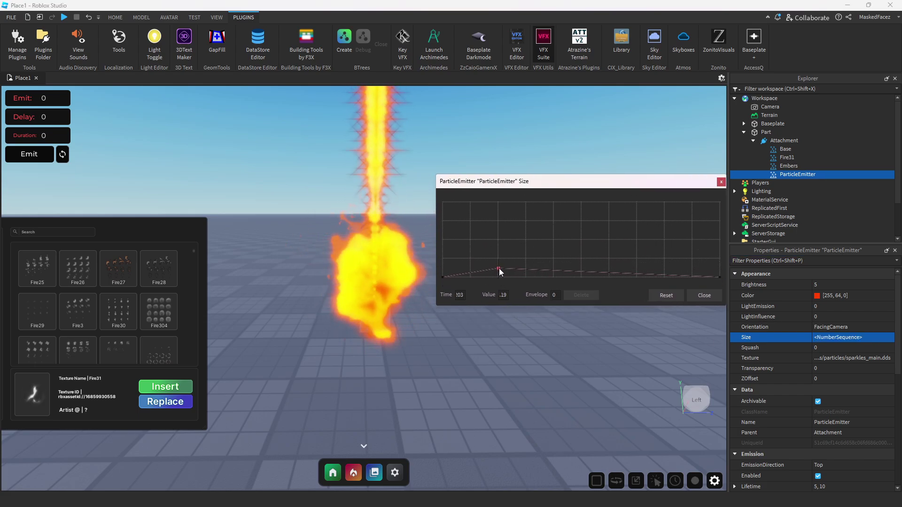
left_click(595, 276)
left_click_drag(595, 276, 594, 278)
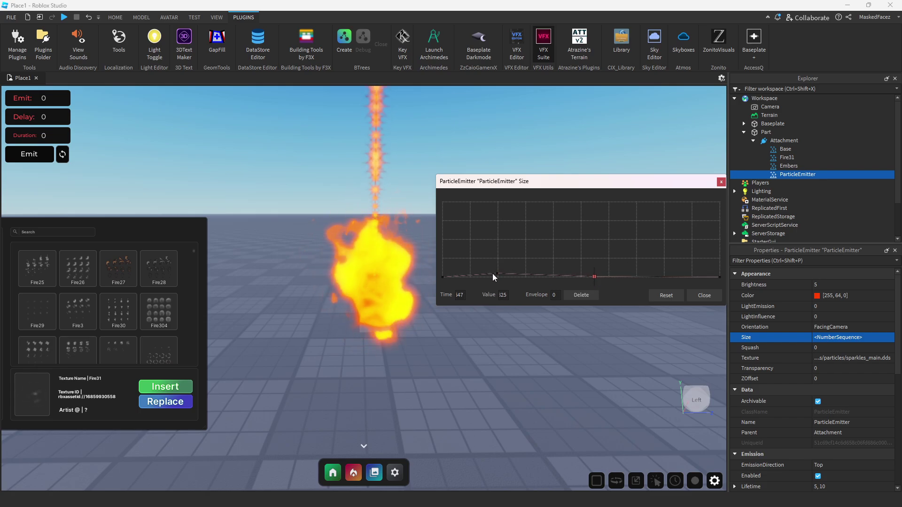
left_click_drag(497, 273, 499, 274)
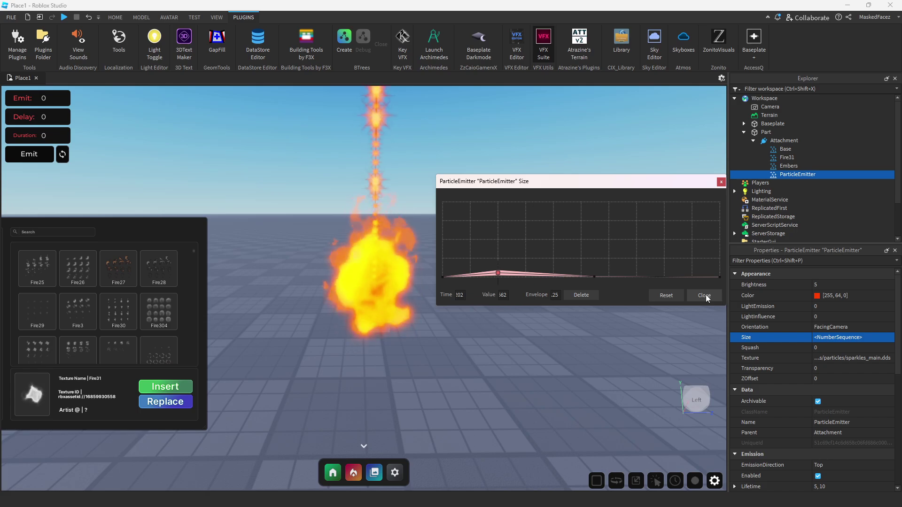
left_click(705, 295)
Step: Raise the ParticleEmitter's Squash curve end keypoint to 0.675
left_click(857, 348)
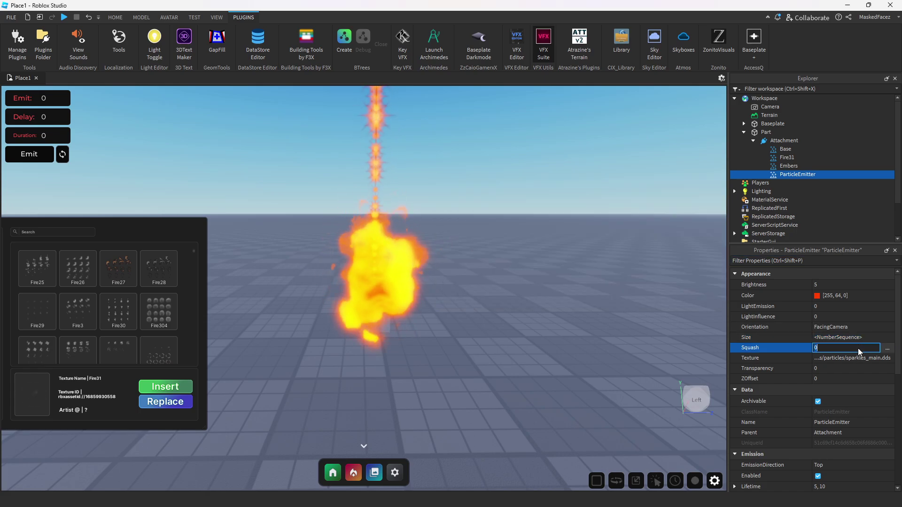
left_click(885, 348)
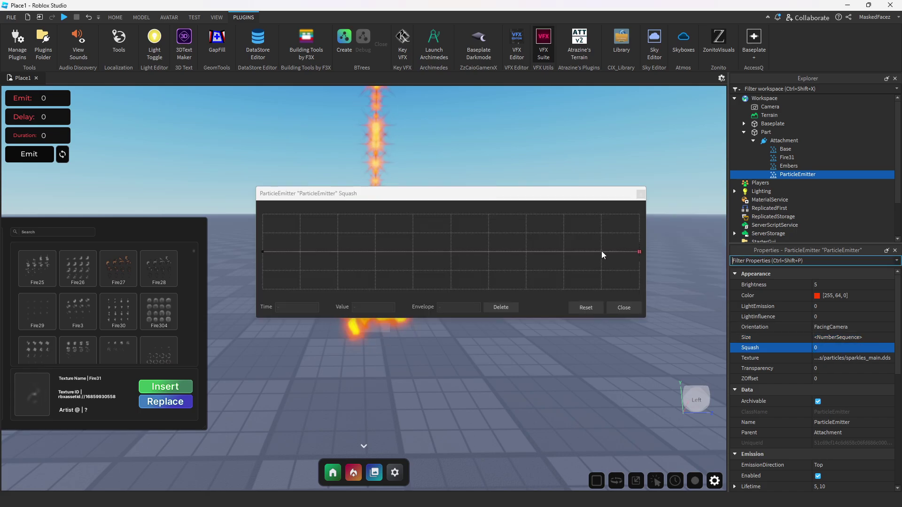
left_click(601, 251)
left_click(639, 252)
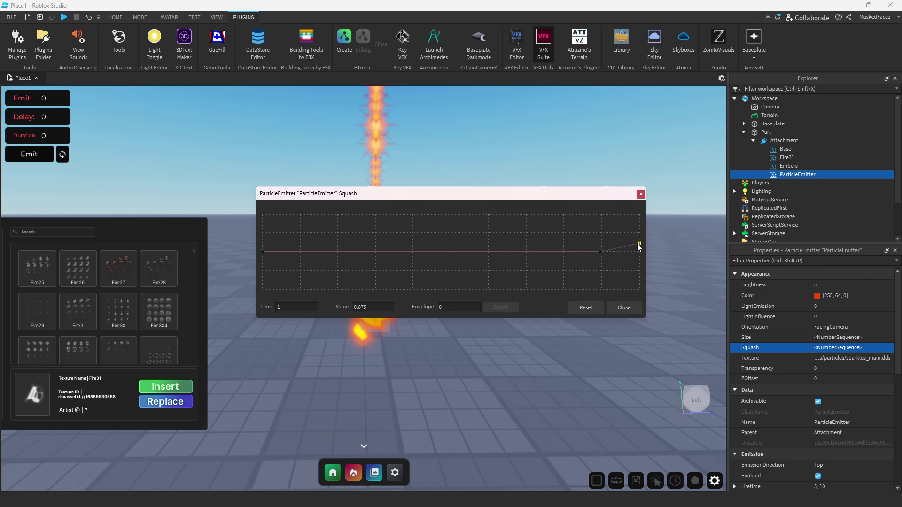
key("Escape")
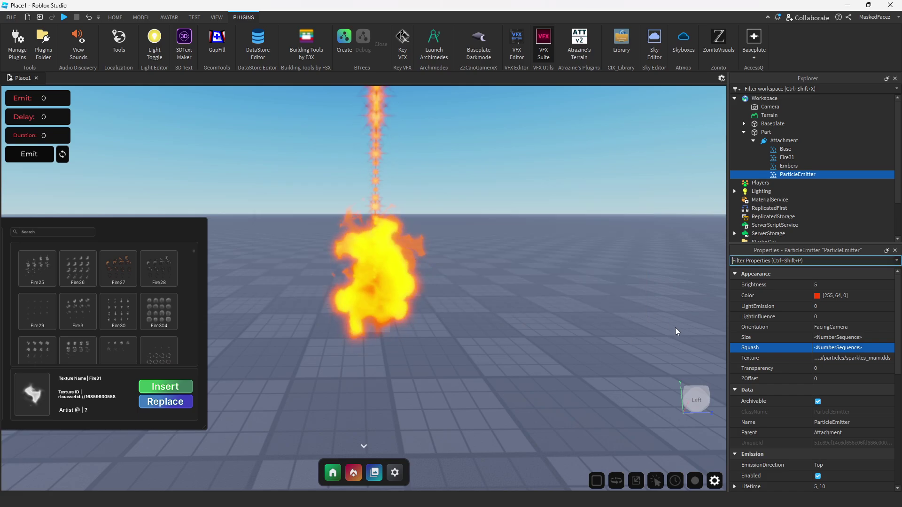
Step: Set the ParticleEmitter's Transparency sequence to fade linearly from 0 to 1
scroll(853, 357, "down", 1)
left_click(864, 337)
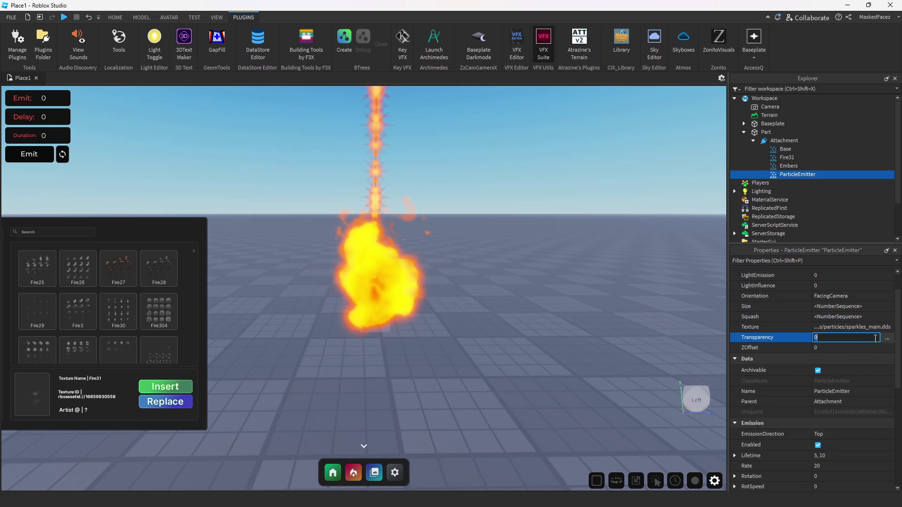
left_click(892, 338)
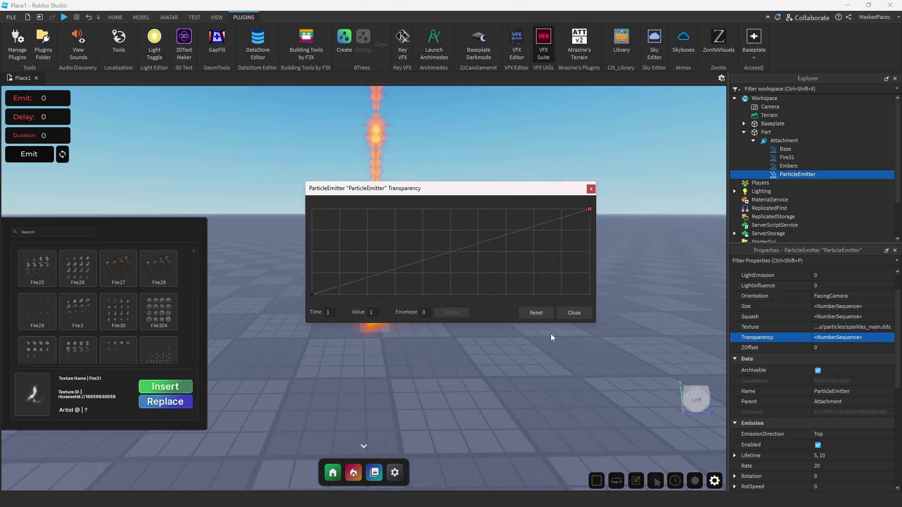
left_click(575, 313)
scroll(829, 345, "down", 4)
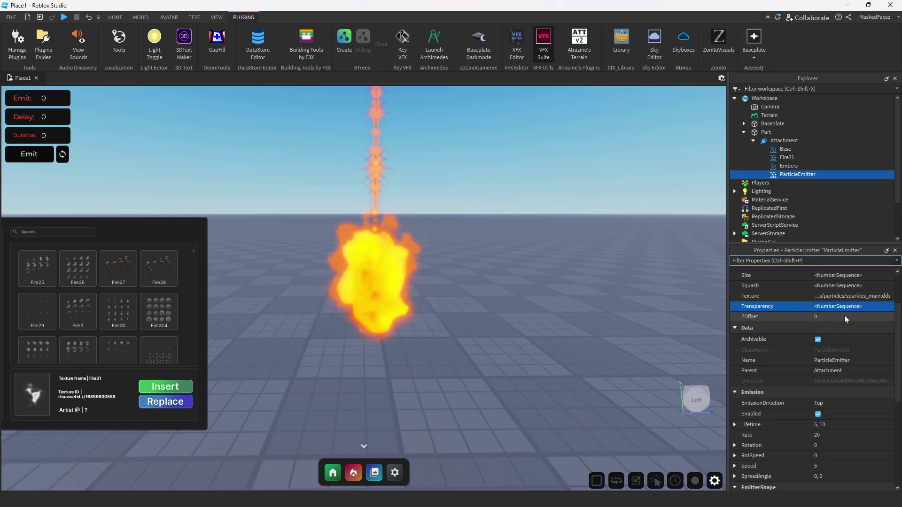
Step: Give the new emitter Lifetime 1.75, Speed 8, Rate 25, Rotation -360, 360 and RotSpeed -50, 50
left_click(833, 331)
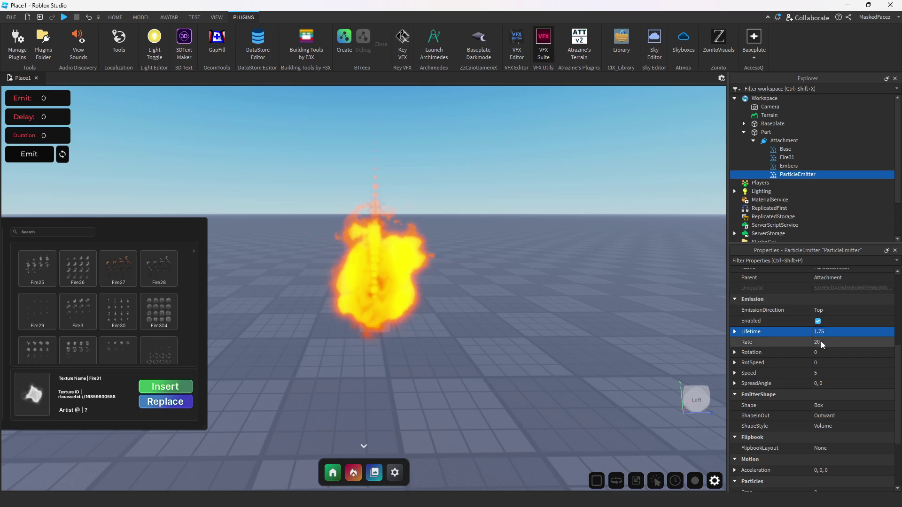
left_click(826, 373)
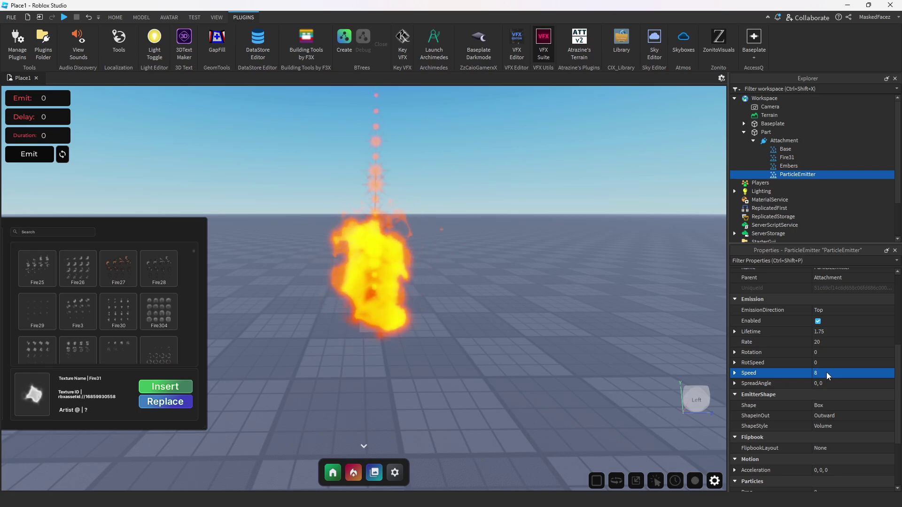
left_click(830, 343)
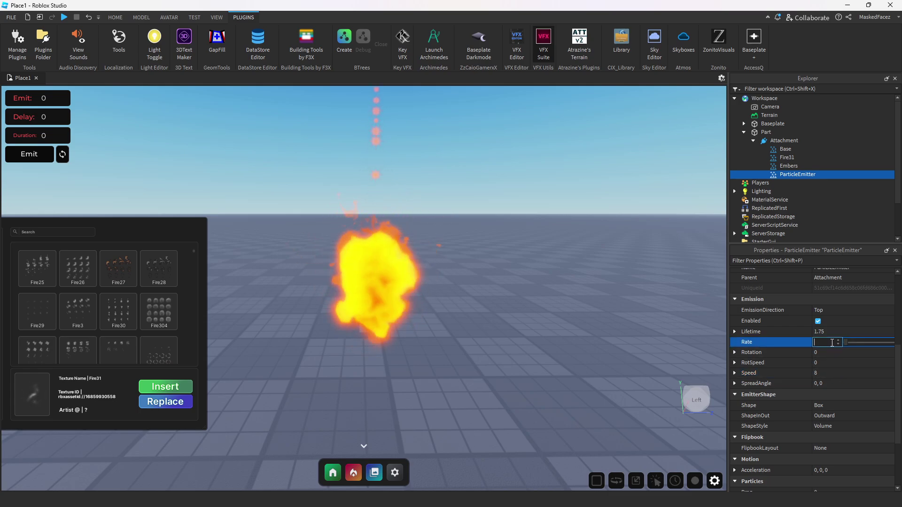
left_click(832, 348)
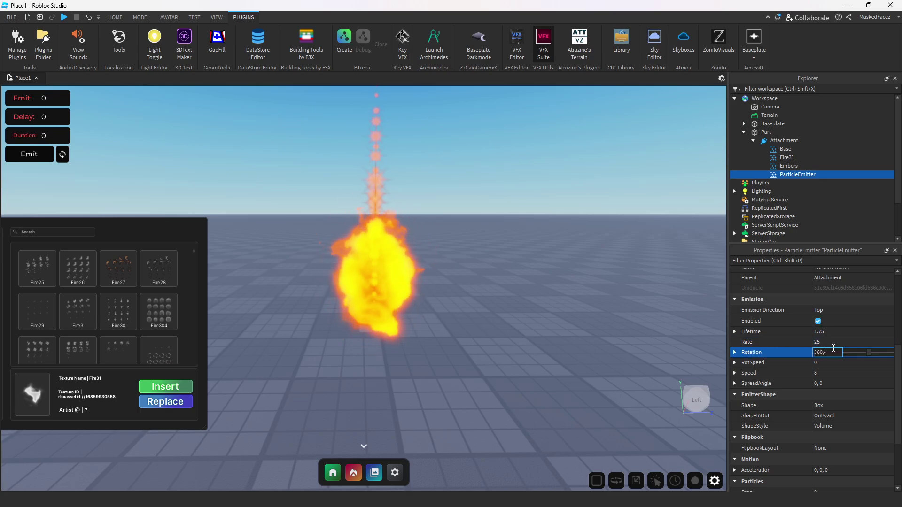
left_click(836, 362)
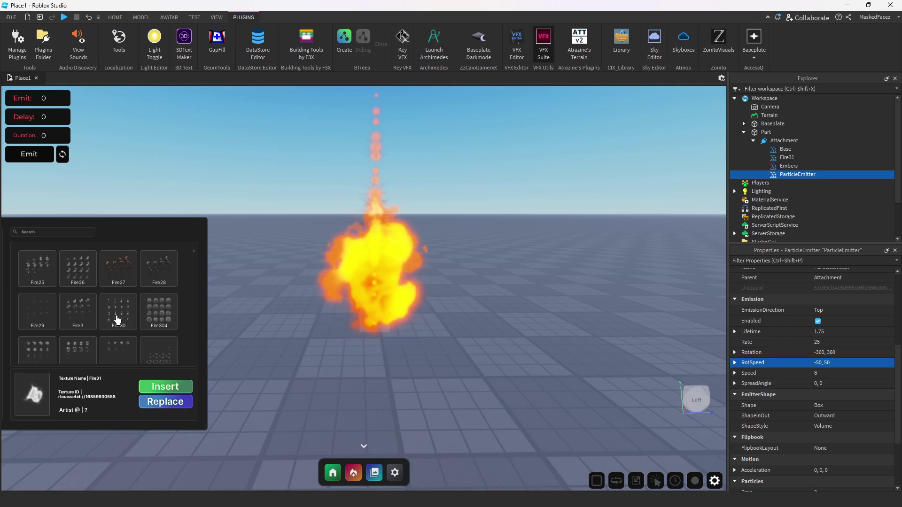
Step: Apply the Spec25 spark texture from the library's Statics > StaticSpecs category to the emitter
left_click(29, 255)
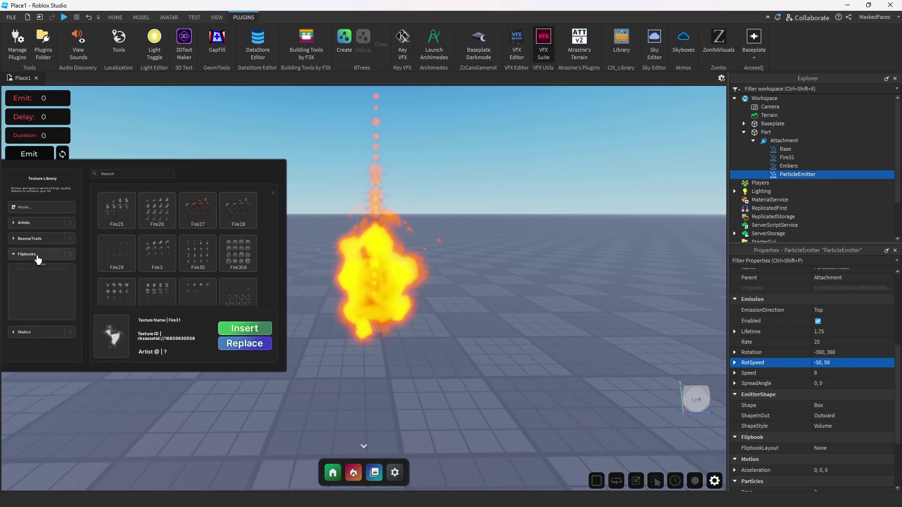
left_click(33, 333)
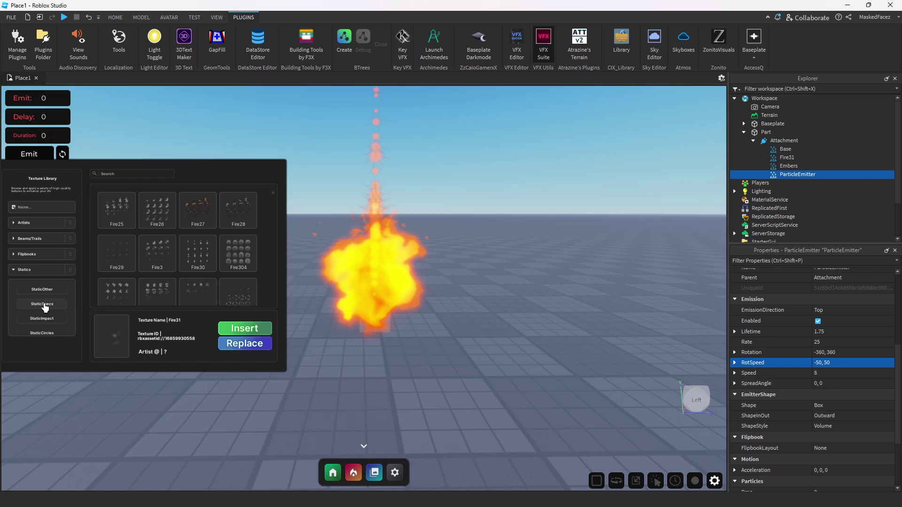
left_click(48, 305)
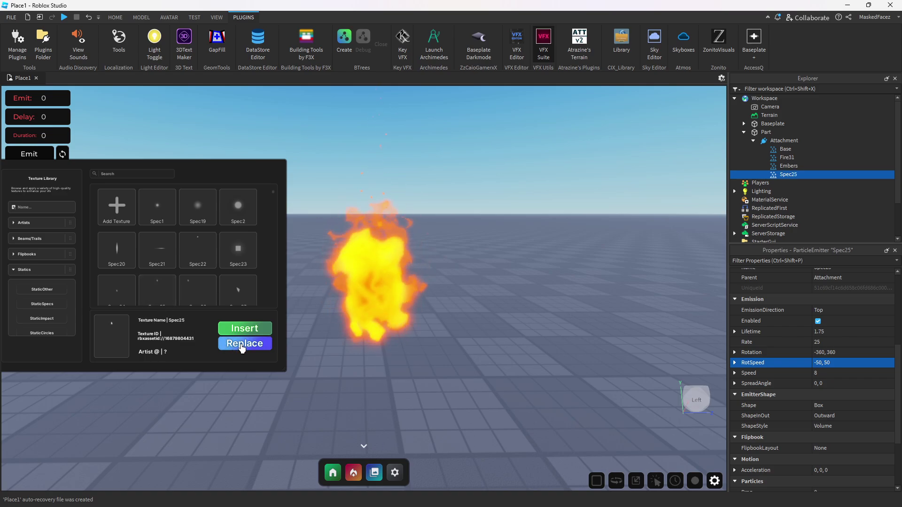
left_click_drag(232, 185, 183, 224)
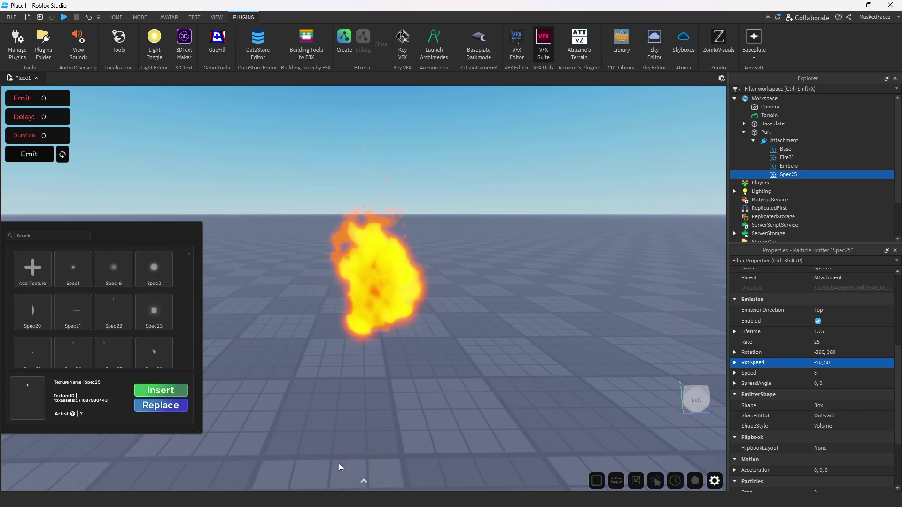
left_click(357, 477)
Step: Set the Spec25 emitter's SpreadAngle to 65, -65 in Emission, then deselect it
left_click(375, 484)
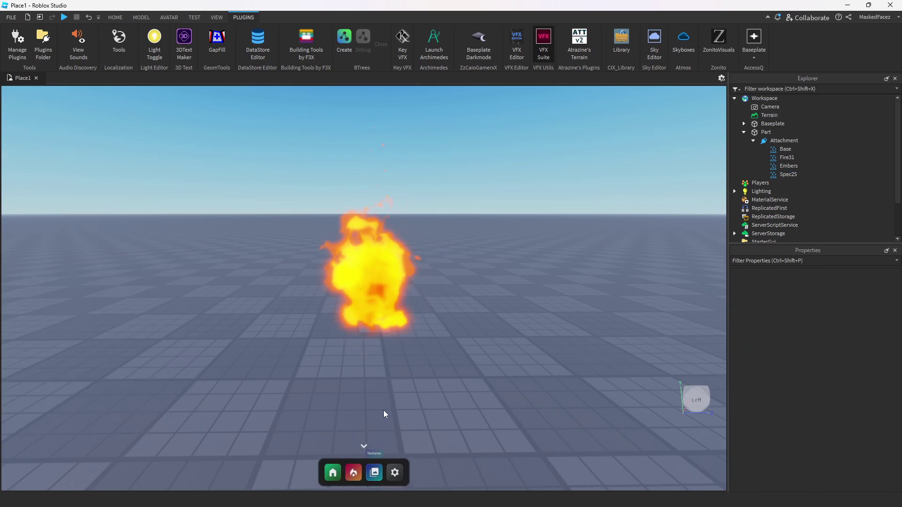
left_click(790, 173)
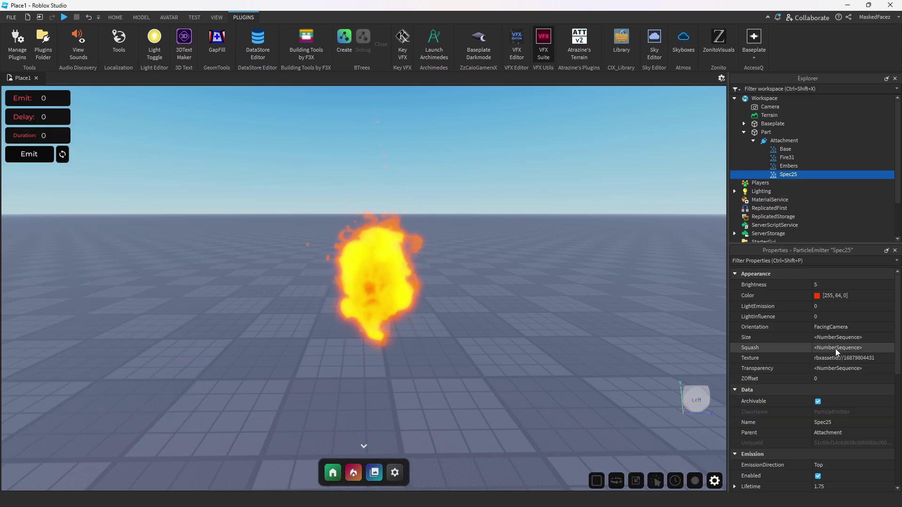
scroll(828, 357, "down", 4)
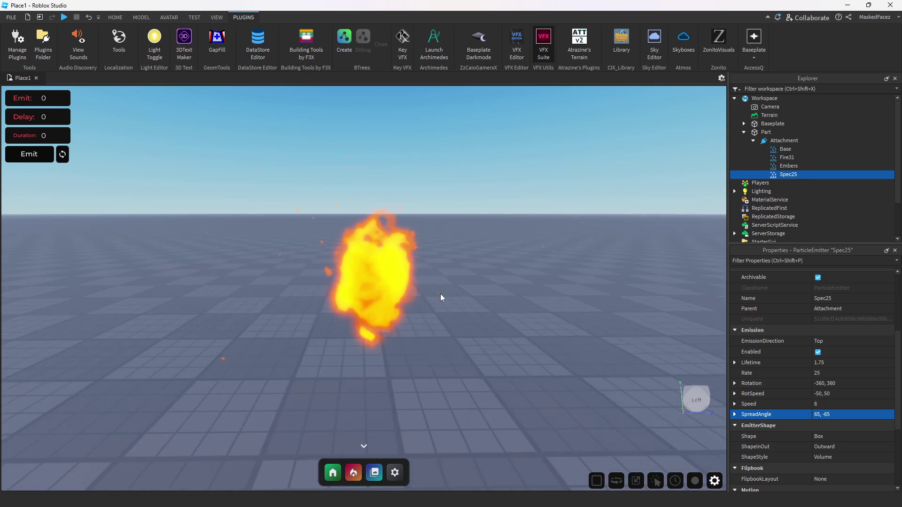
right_click(440, 294)
left_click(425, 348)
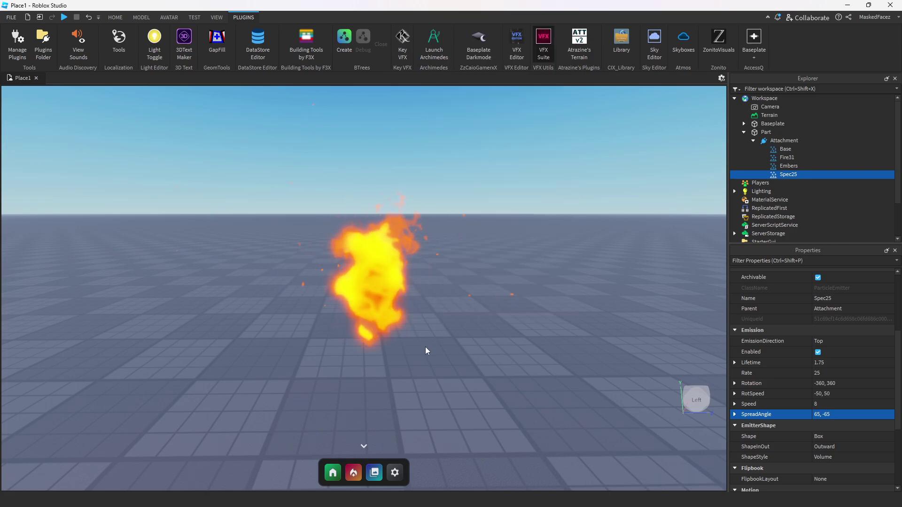
left_click(425, 348)
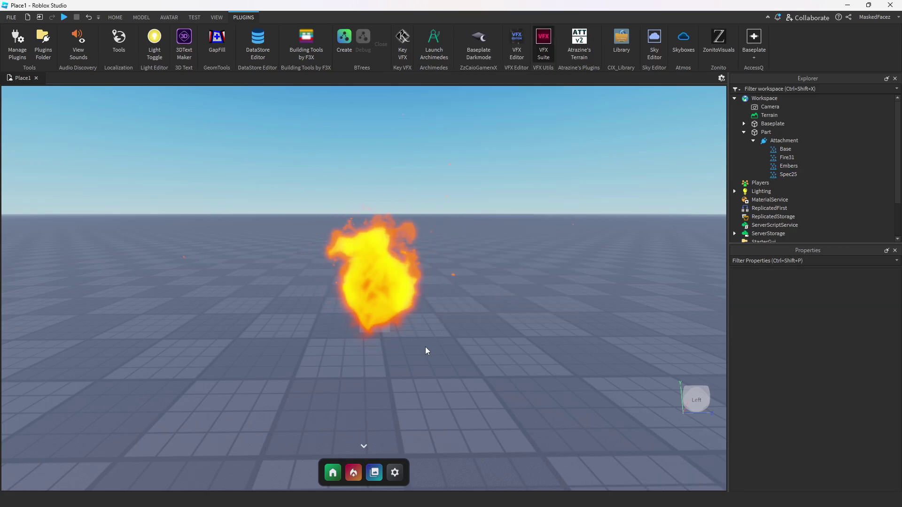